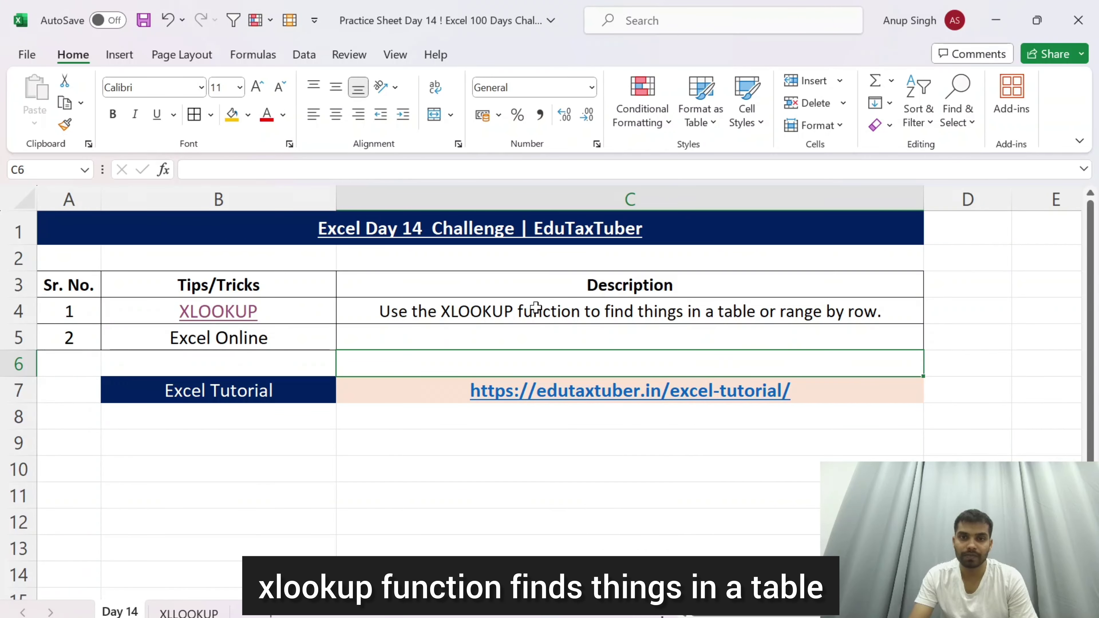
- View the XLOOKUP description text in C4 and leave it unchanged
{"action": "double_click", "coordinate": [536, 309]}
{"action": "left_click_drag", "start_coordinate": [549, 312], "coordinate": [822, 312]}
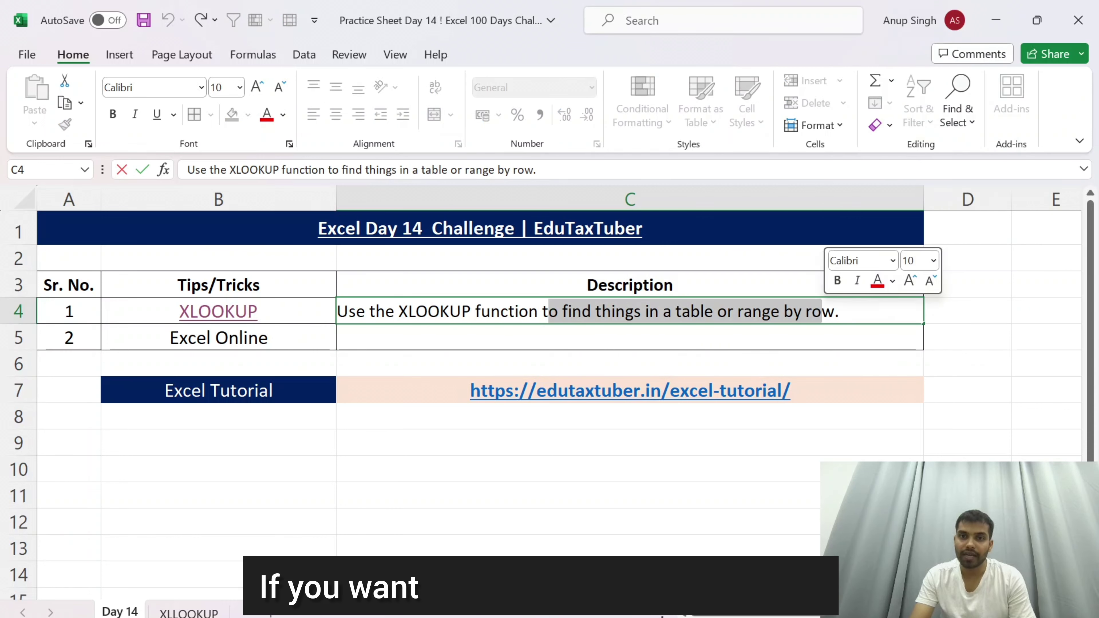
{"action": "key", "text": "Escape"}
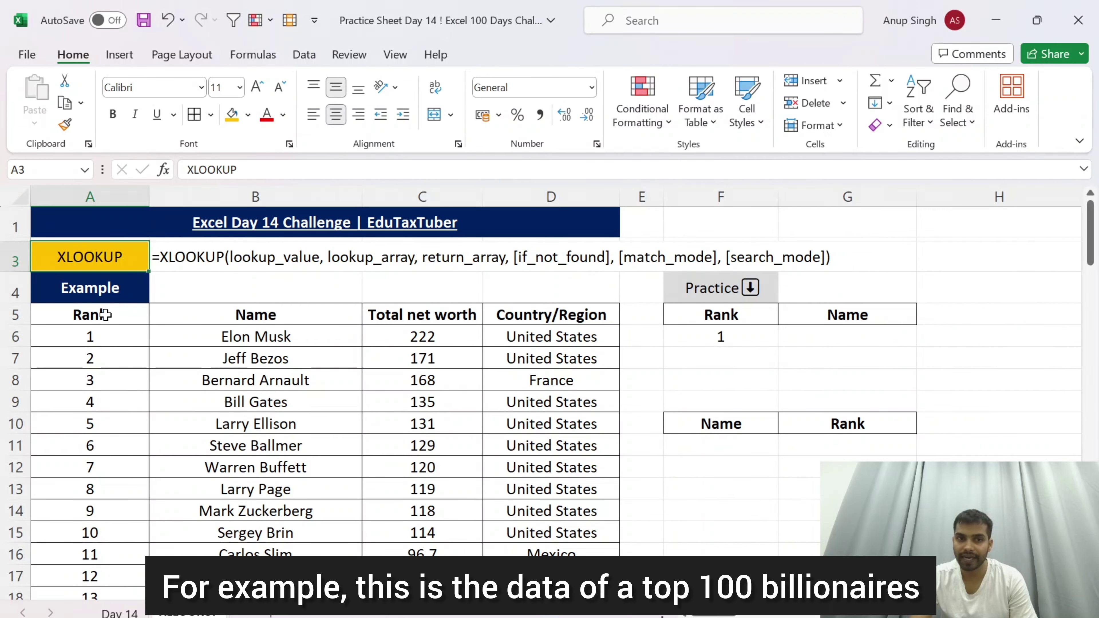
{"action": "left_click_drag", "start_coordinate": [99, 314], "coordinate": [562, 576]}
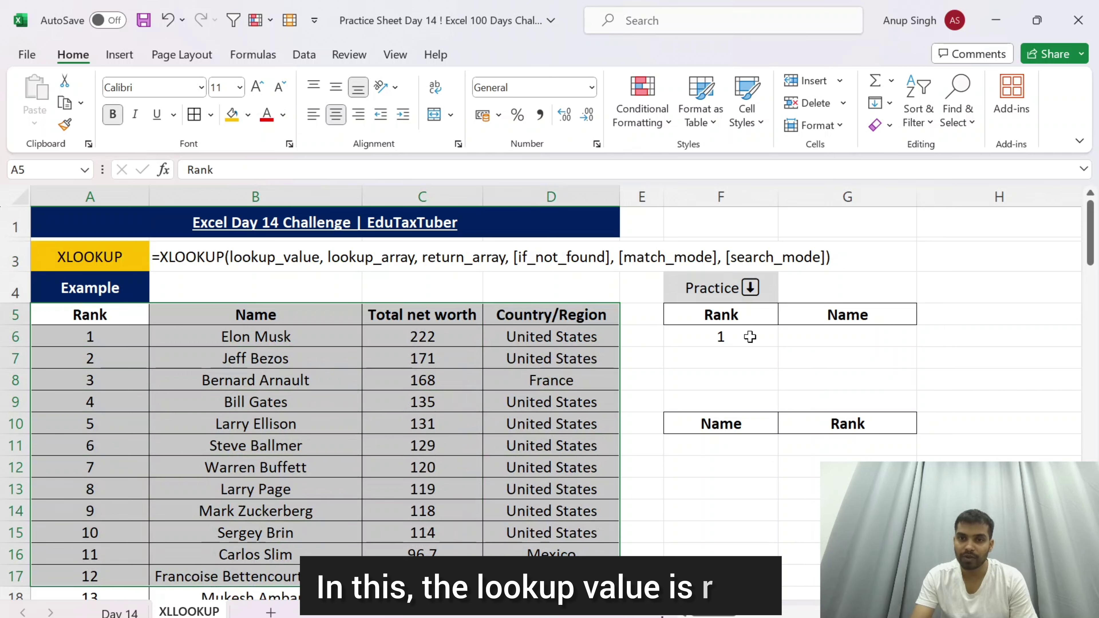
{"action": "left_click", "coordinate": [750, 337]}
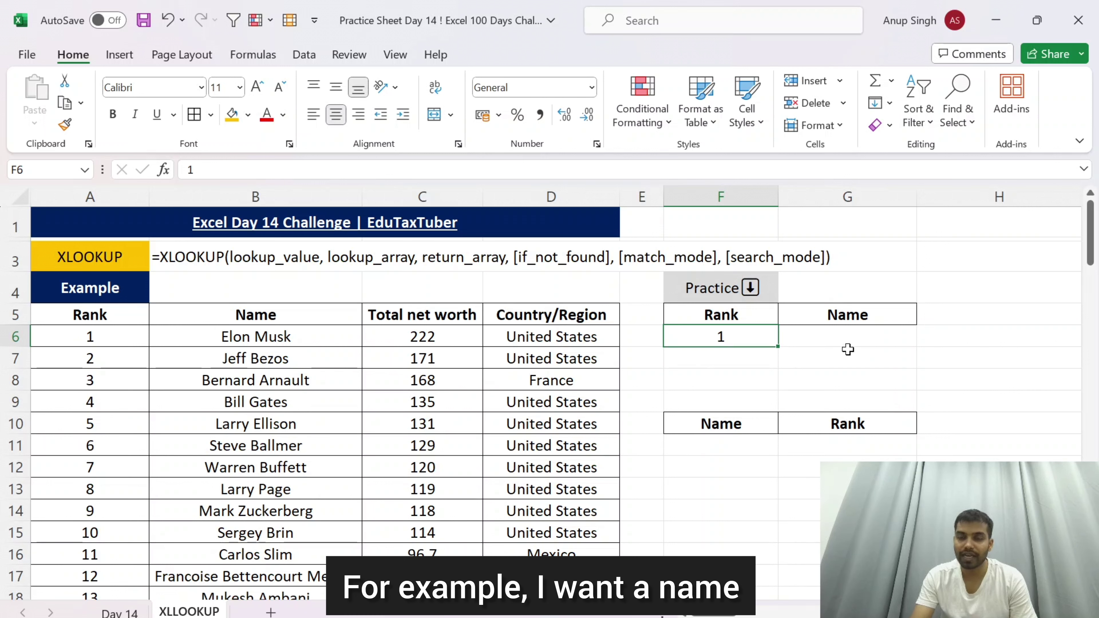
{"action": "left_click_drag", "start_coordinate": [290, 314], "coordinate": [281, 489]}
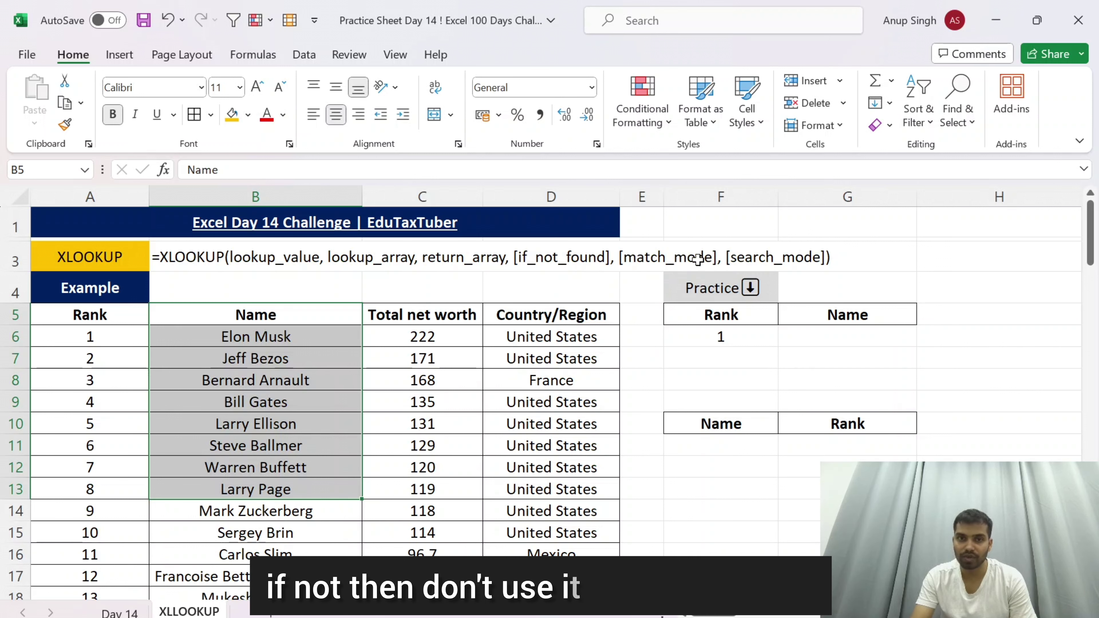
{"action": "left_click", "coordinate": [741, 340]}
- Enter =XLOOKUP(F6,A5:A105,B5:B105) in G6 to return the name for the rank in F6
{"action": "left_click", "coordinate": [847, 338]}
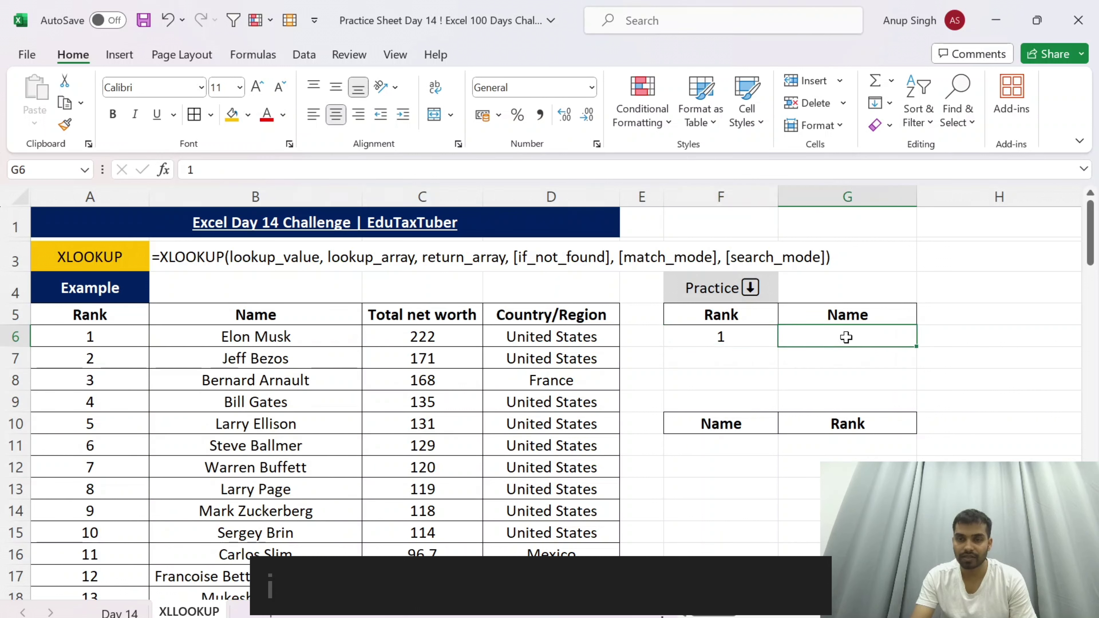
{"action": "type", "text": "=x"}
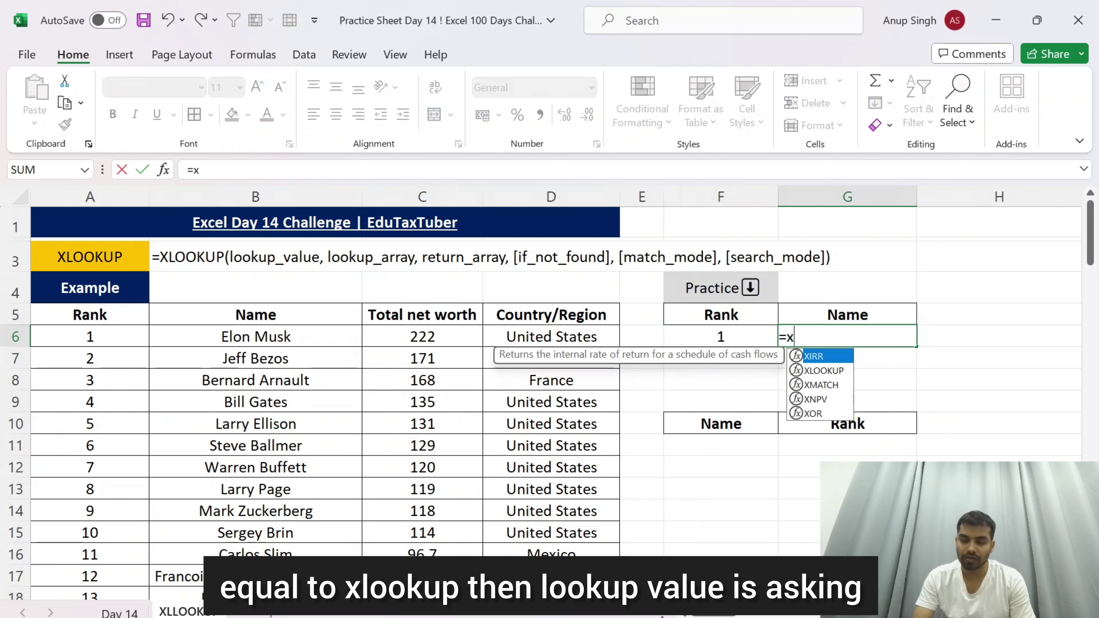
{"action": "type", "text": "l"}
{"action": "key", "text": "Tab"}
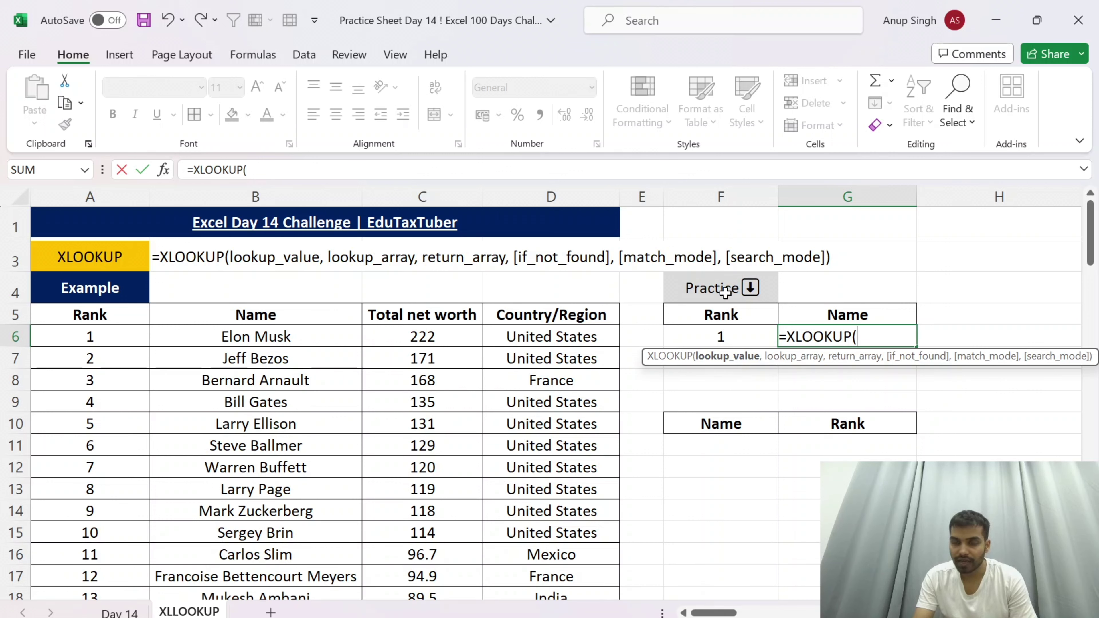
{"action": "left_click", "coordinate": [731, 336]}
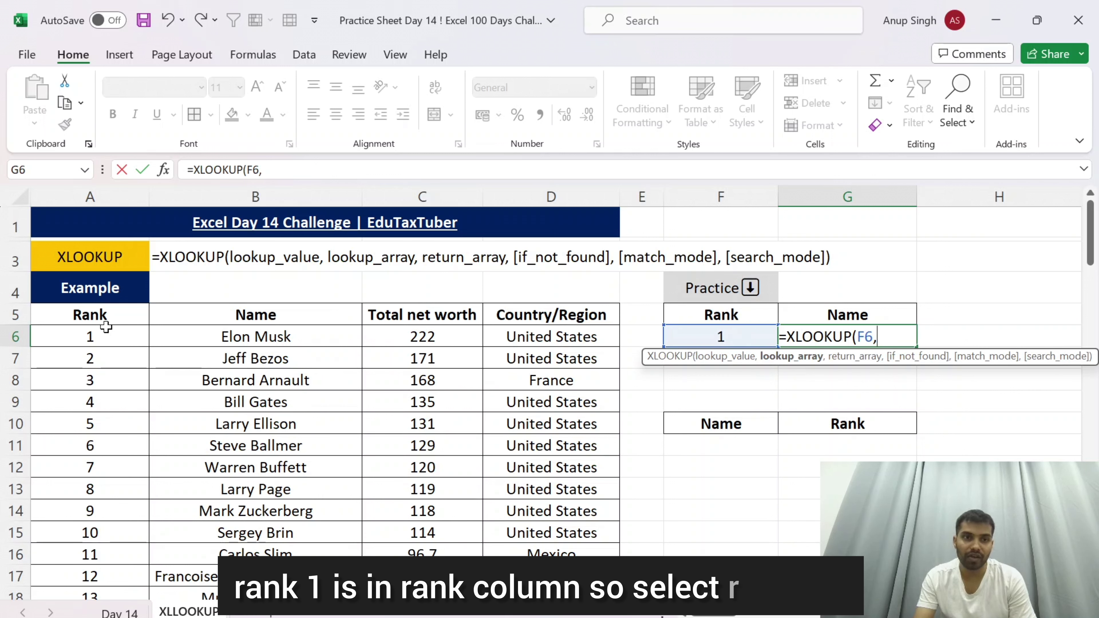
{"action": "key", "text": "ctrl+shift+Down"}
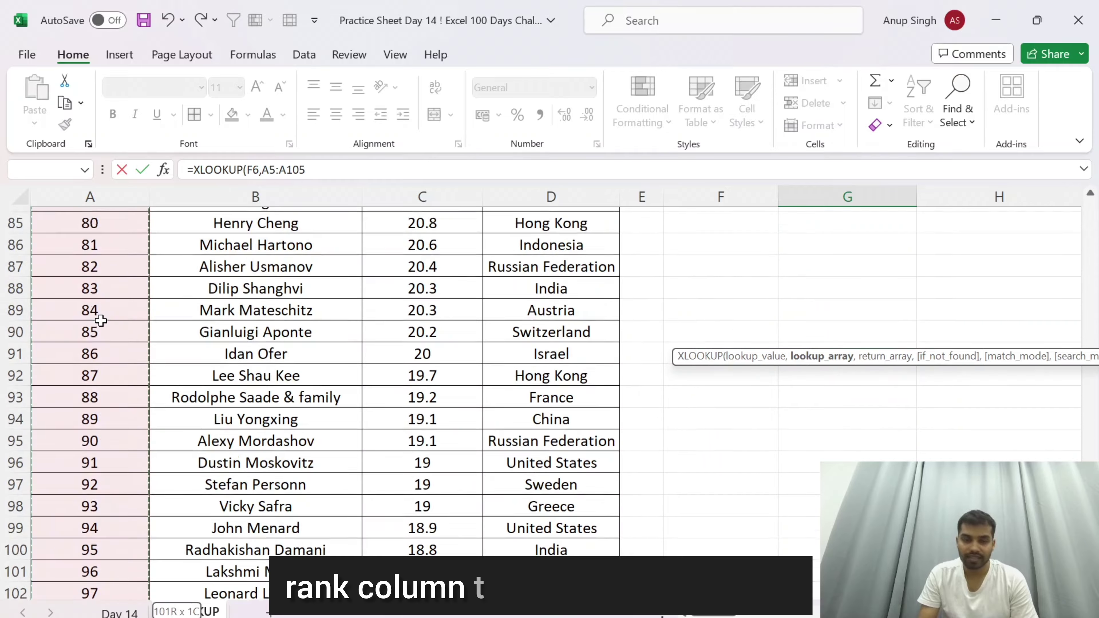
{"action": "type", "text": ","}
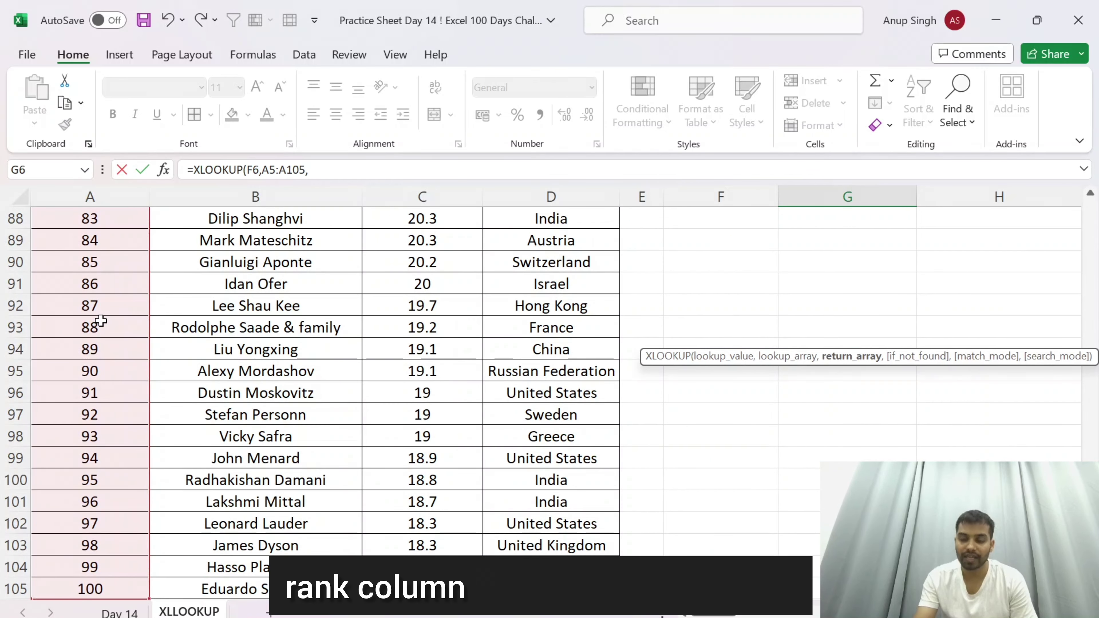
{"action": "scroll", "coordinate": [1068, 207], "scroll_direction": "up", "scroll_amount": 20}
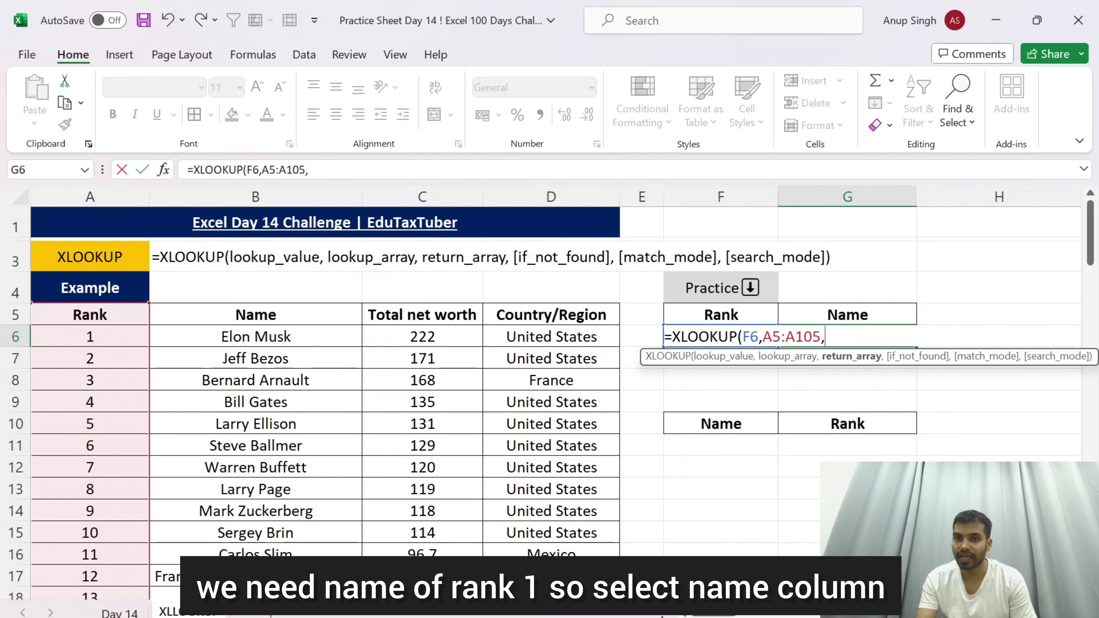
{"action": "left_click", "coordinate": [299, 318]}
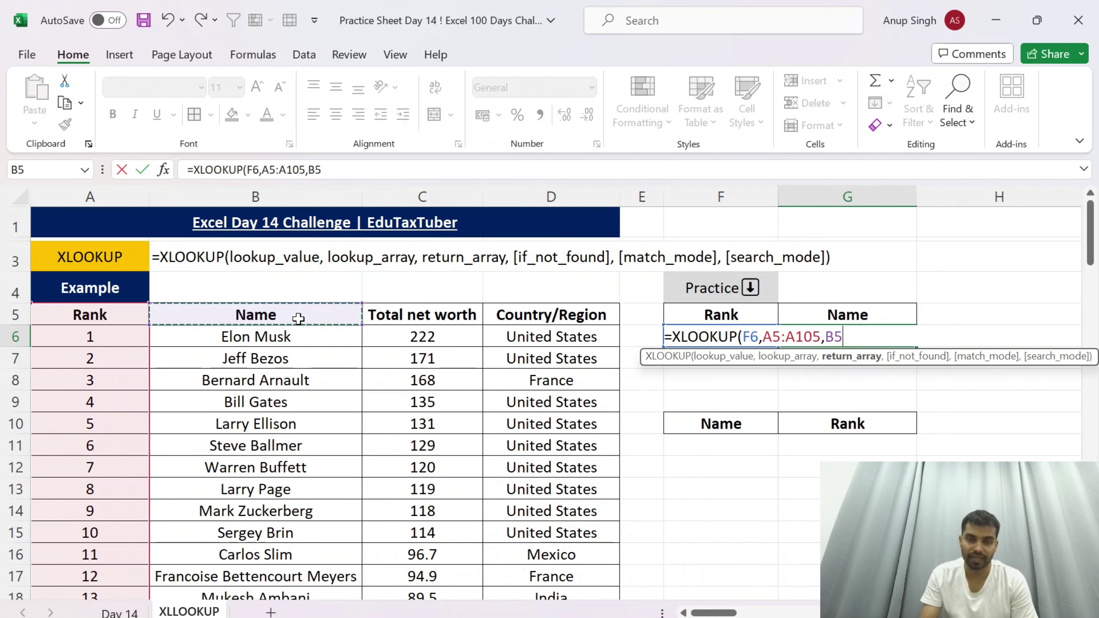
{"action": "key", "text": "ctrl+shift+Down"}
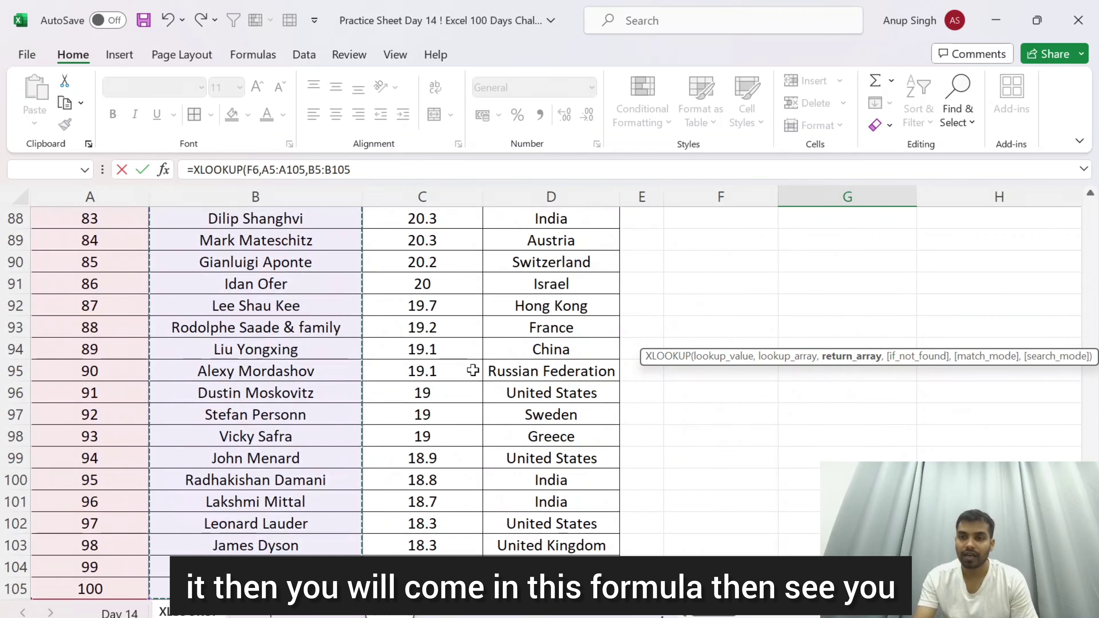
{"action": "scroll", "coordinate": [909, 349], "scroll_direction": "up", "scroll_amount": 4}
{"action": "scroll", "coordinate": [909, 349], "scroll_direction": "up", "scroll_amount": 20}
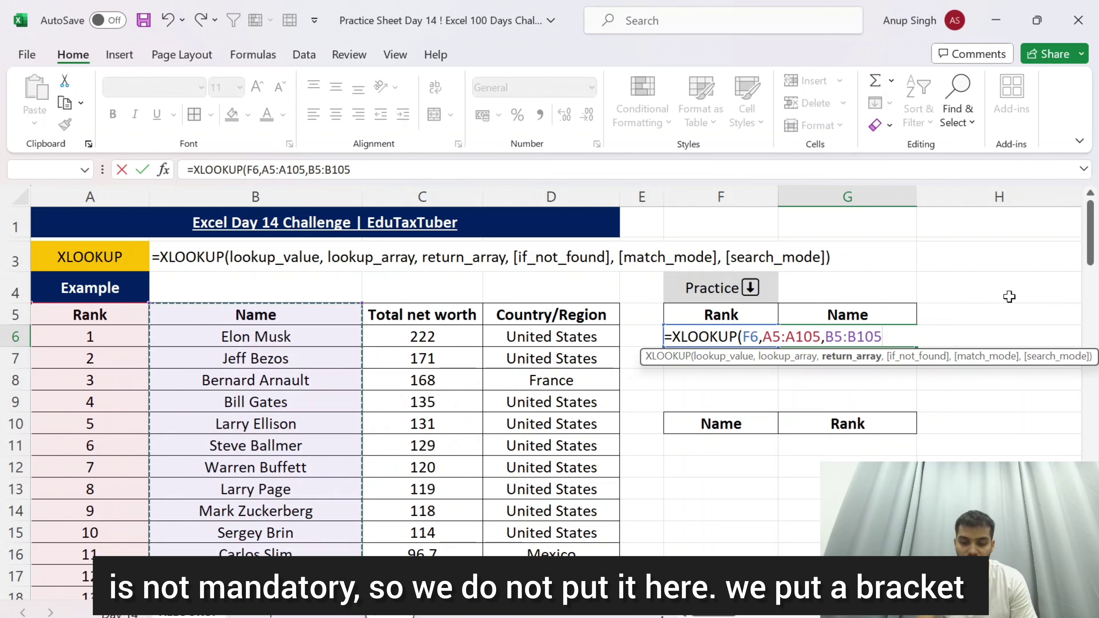
{"action": "type", "text": ")"}
{"action": "key", "text": "Return"}
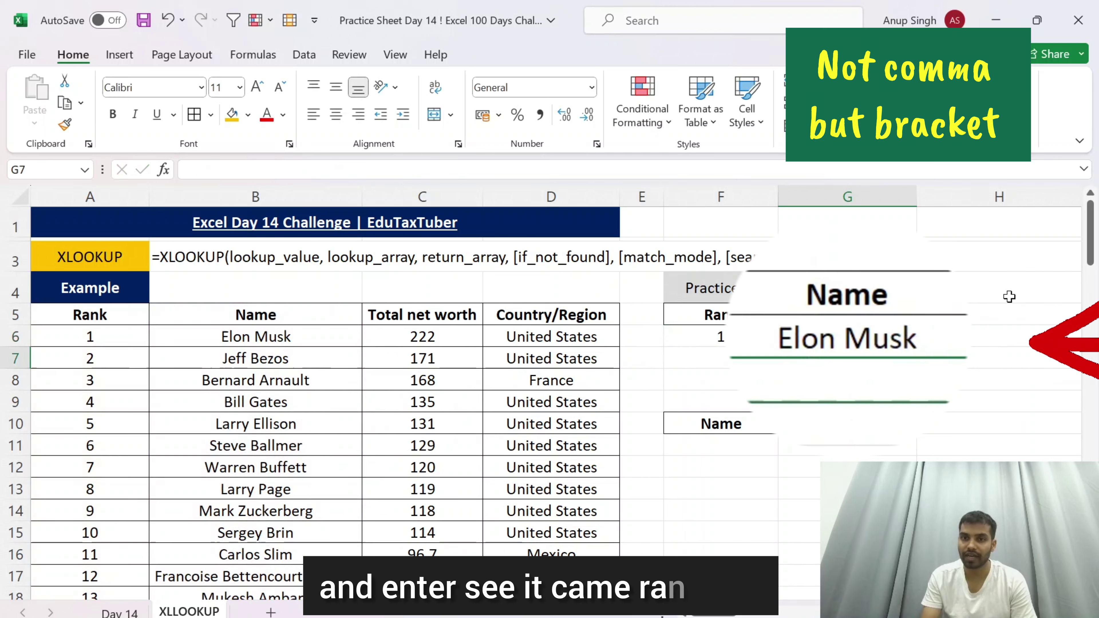
- Fill the rank 1 Rank and Name cells A6:B6 yellow
{"action": "key", "text": "Up"}
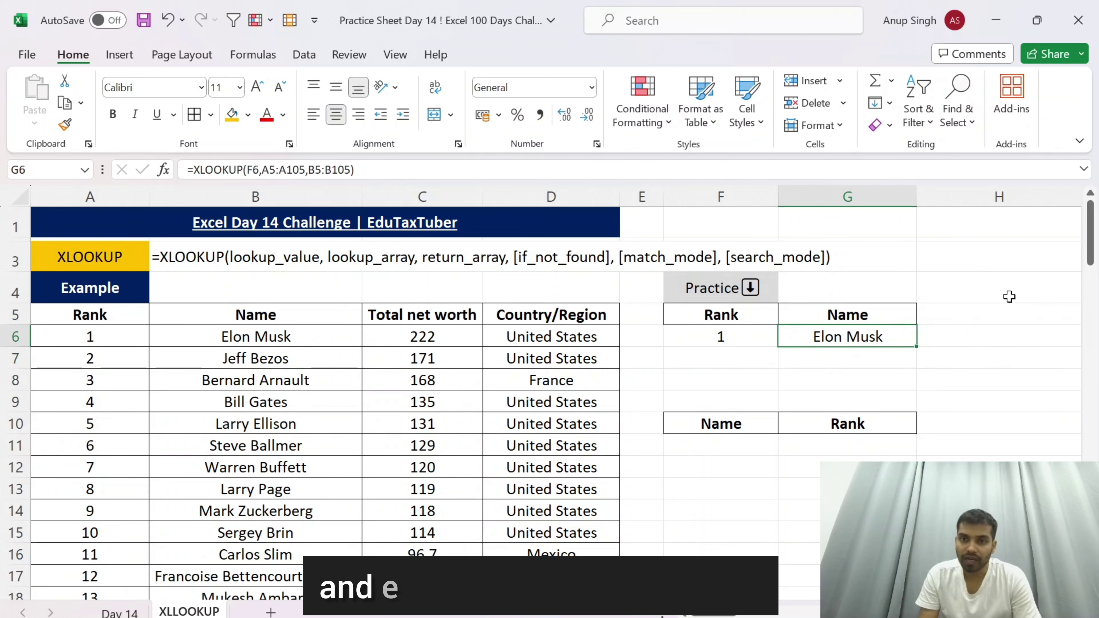
{"action": "key", "text": "Left"}
{"action": "key", "text": "Left"}
{"action": "key", "text": "Left"}
{"action": "key", "text": "Left"}
{"action": "key", "text": "Left"}
{"action": "key", "text": "Left"}
{"action": "key", "text": "shift+Right"}
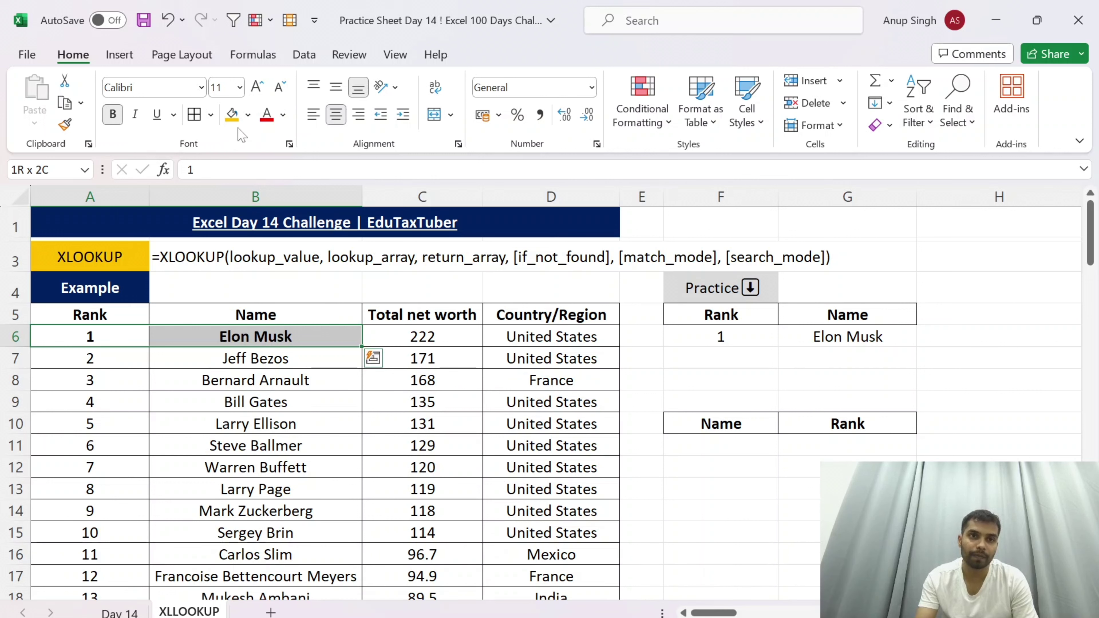
{"action": "left_click", "coordinate": [231, 114]}
- Test the lookup by changing F6 to 2, then restore it to 1
{"action": "left_click", "coordinate": [727, 337]}
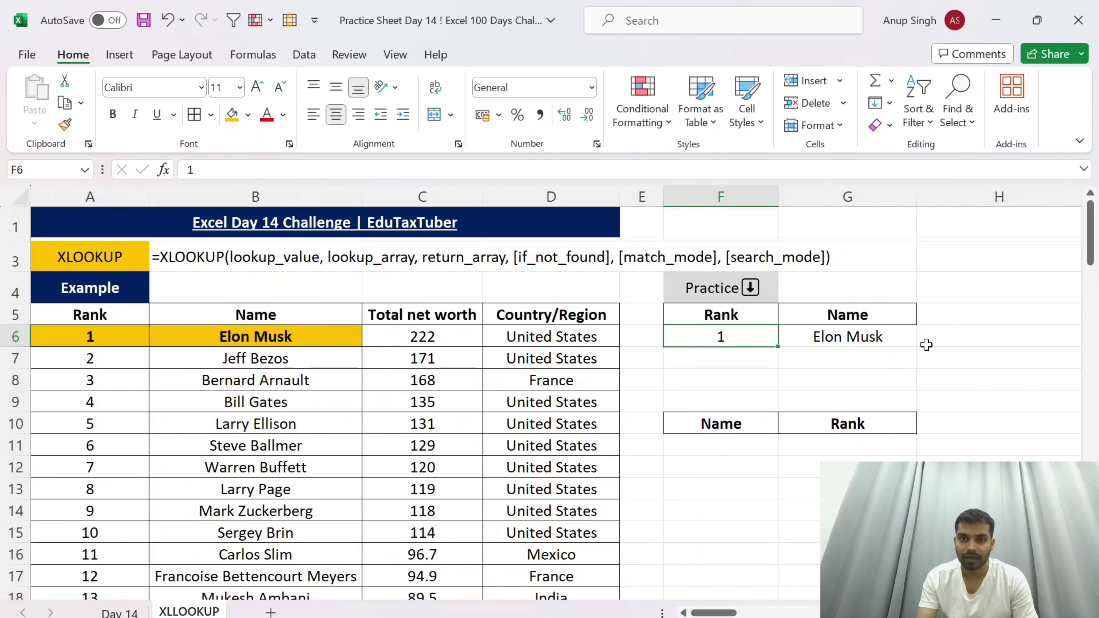
{"action": "type", "text": "2"}
{"action": "key", "text": "Return"}
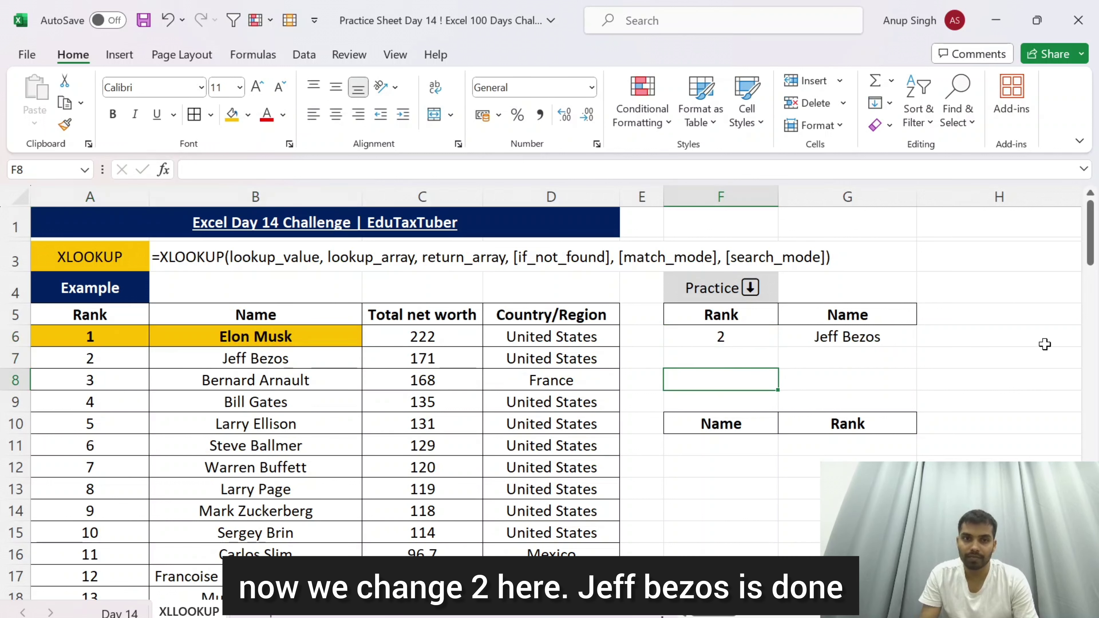
{"action": "key", "text": "Left"}
{"action": "key", "text": "Left"}
{"action": "key", "text": "Left"}
{"action": "key", "text": "Left"}
{"action": "key", "text": "Up"}
{"action": "key", "text": "Right"}
{"action": "key", "text": "Right"}
{"action": "key", "text": "Right"}
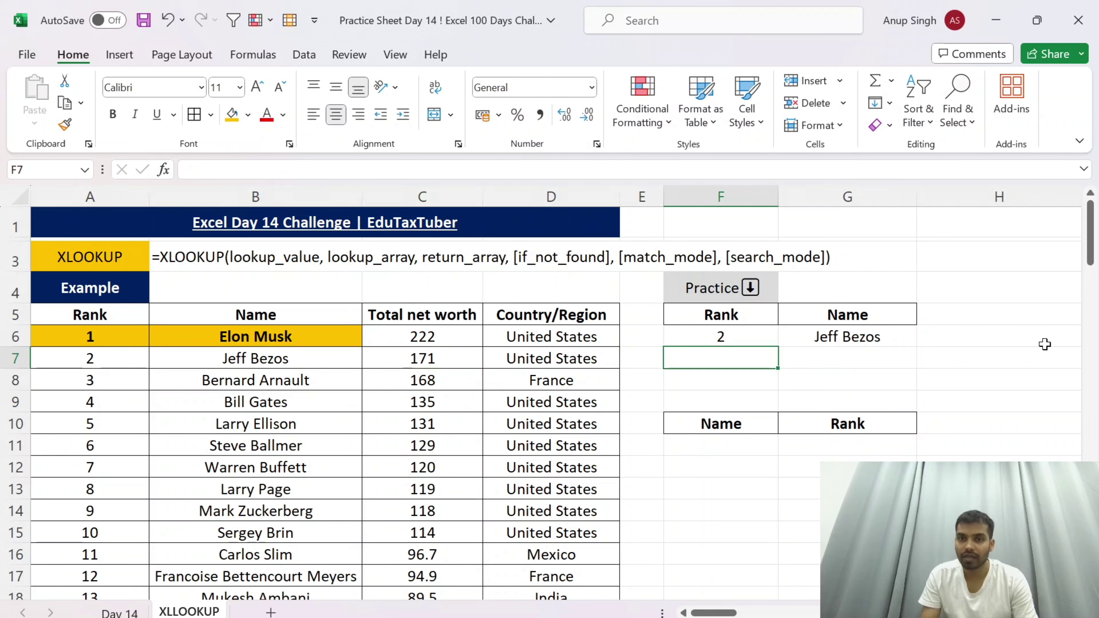
{"action": "key", "text": "Up"}
{"action": "key", "text": "F2"}
{"action": "key", "text": "BackSpace"}
{"action": "type", "text": "1"}
{"action": "key", "text": "ctrl+Return"}
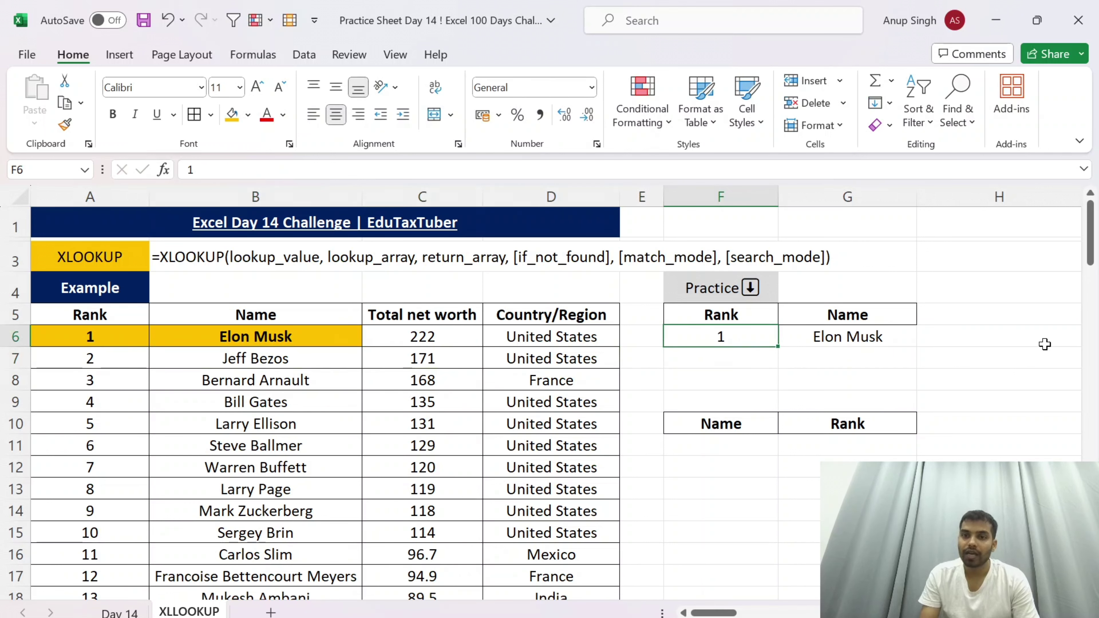
{"action": "left_click", "coordinate": [876, 337]}
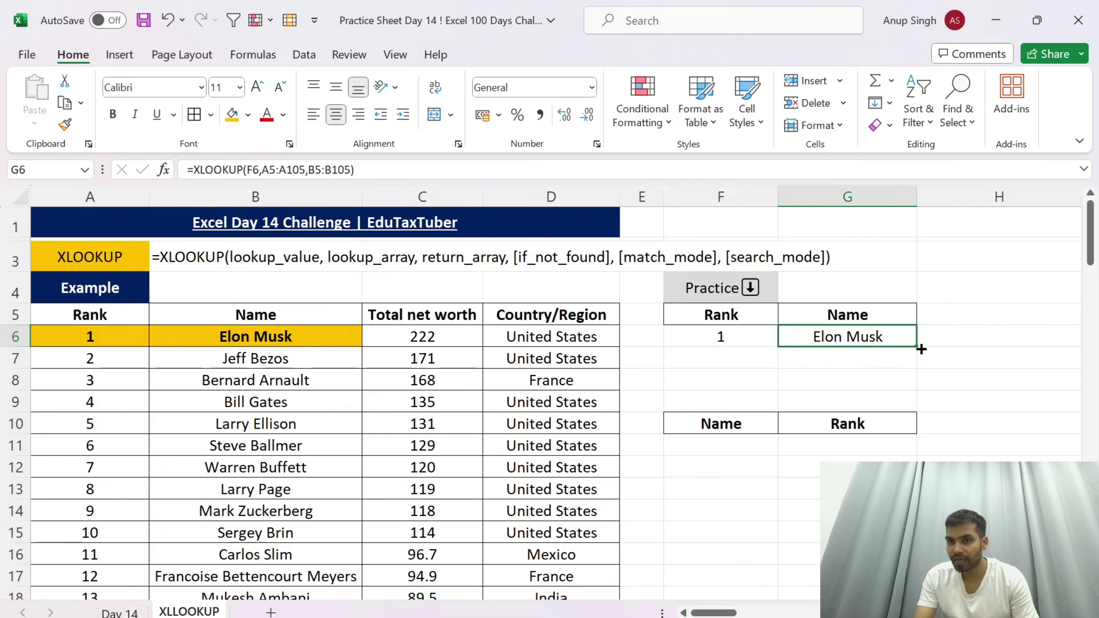
- Copy the G6 lookup formula into H6 and I6 and compare results with C6 and D6
{"action": "mouse_move", "coordinate": [915, 348]}
{"action": "left_mouse_down"}
{"action": "mouse_move", "coordinate": [1031, 337]}
{"action": "mouse_move", "coordinate": [633, 361]}
{"action": "mouse_move", "coordinate": [613, 353]}
{"action": "left_mouse_up"}
{"action": "left_click", "coordinate": [613, 354]}
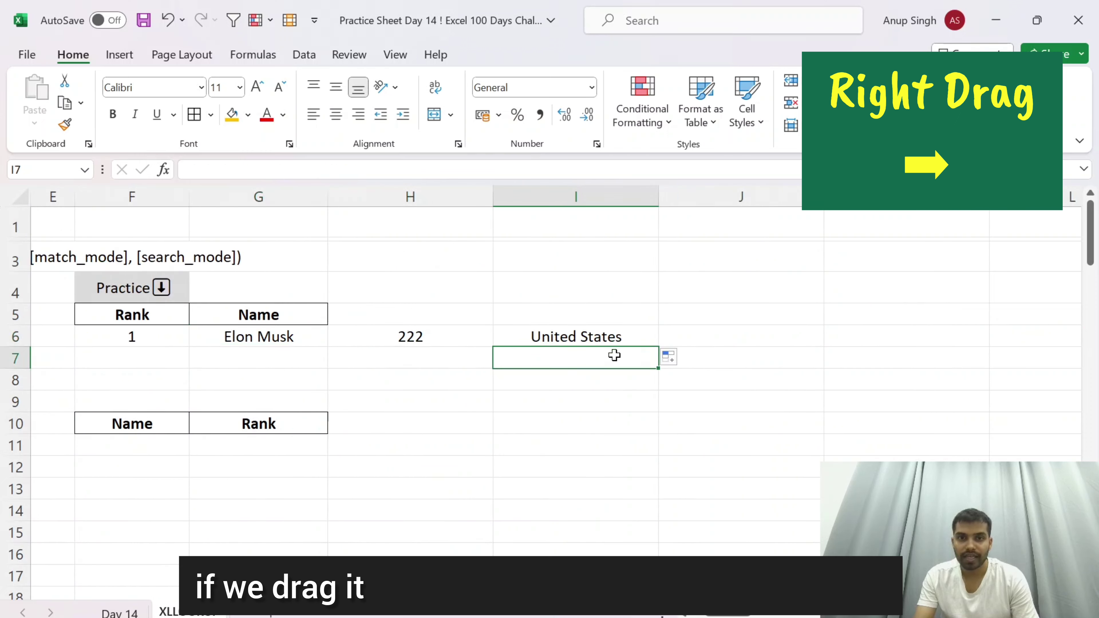
{"action": "scroll", "coordinate": [614, 354], "scroll_direction": "left", "scroll_amount": 4}
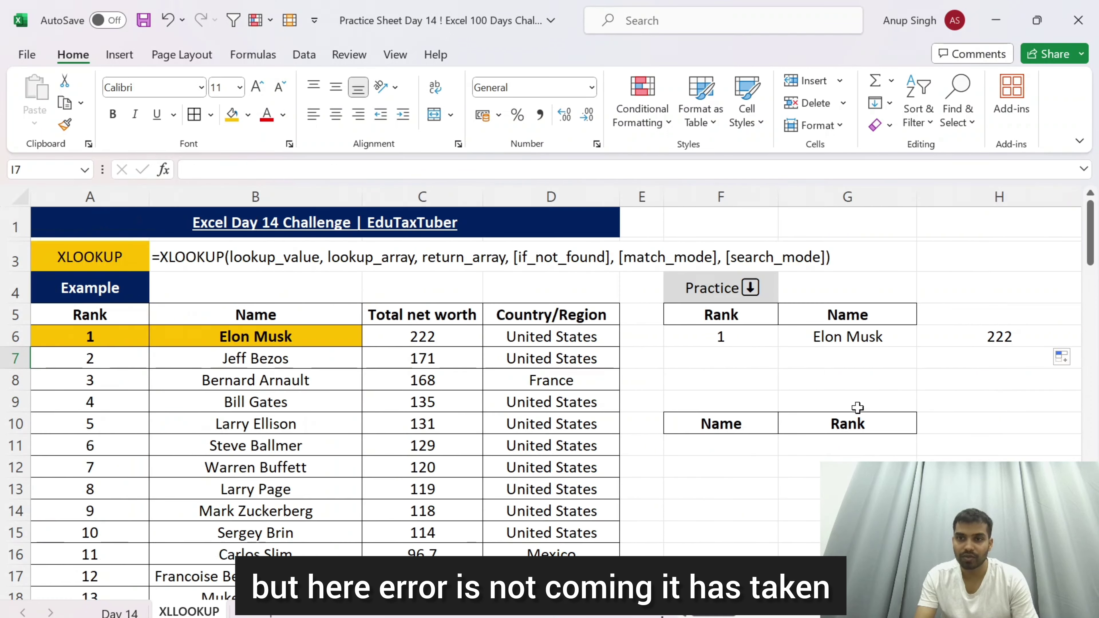
{"action": "left_click", "coordinate": [877, 345]}
{"action": "left_click", "coordinate": [951, 340]}
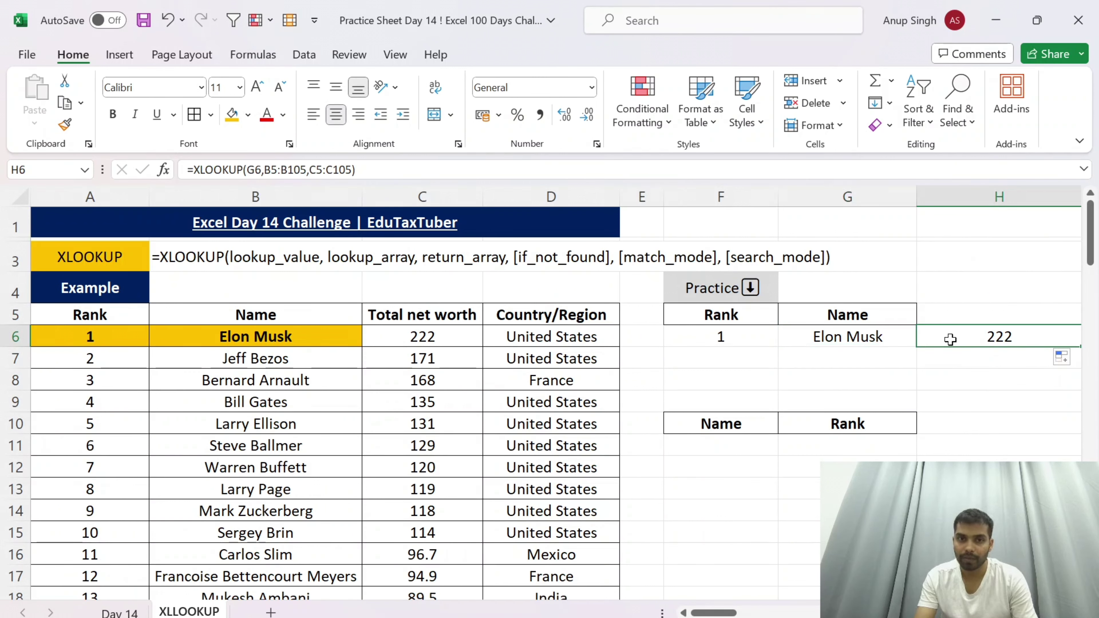
{"action": "left_click", "coordinate": [469, 339]}
{"action": "left_click", "coordinate": [558, 340]}
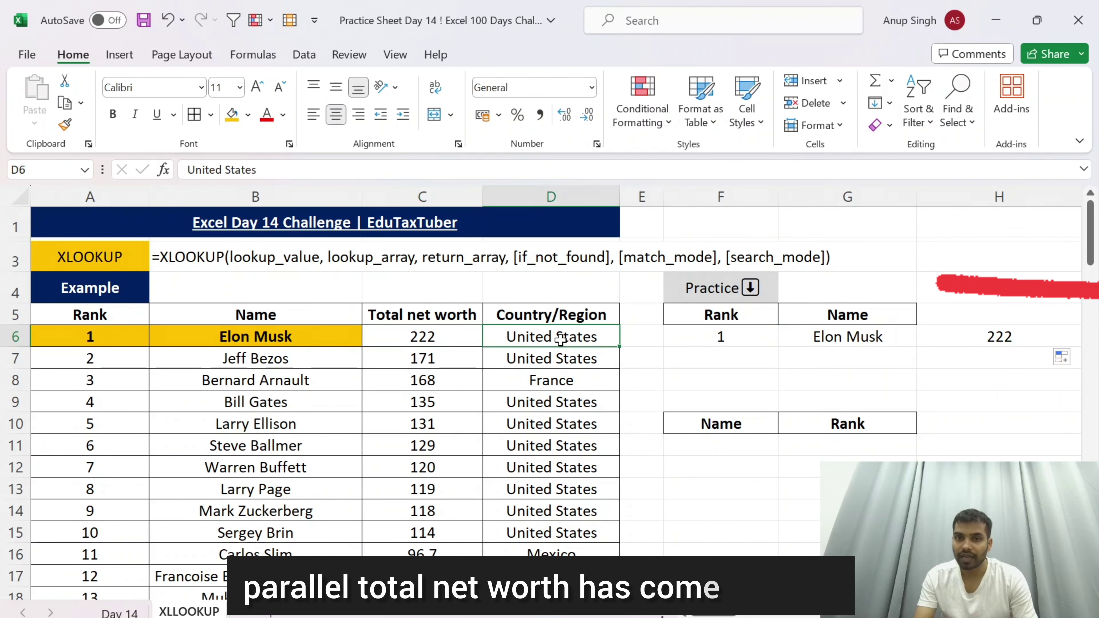
{"action": "left_click", "coordinate": [977, 331]}
- AutoFit columns H and I to the copied lookup results
{"action": "key", "text": "Right"}
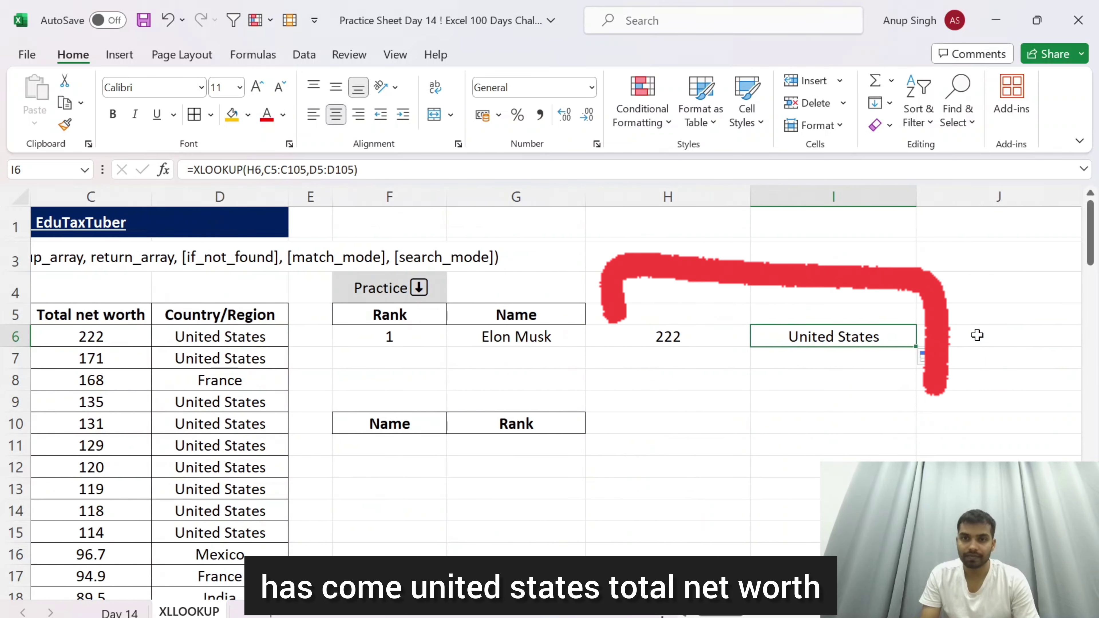
{"action": "key", "text": "Up"}
{"action": "key", "text": "Left"}
{"action": "key", "text": "shift+Down"}
{"action": "key", "text": "shift+Right"}
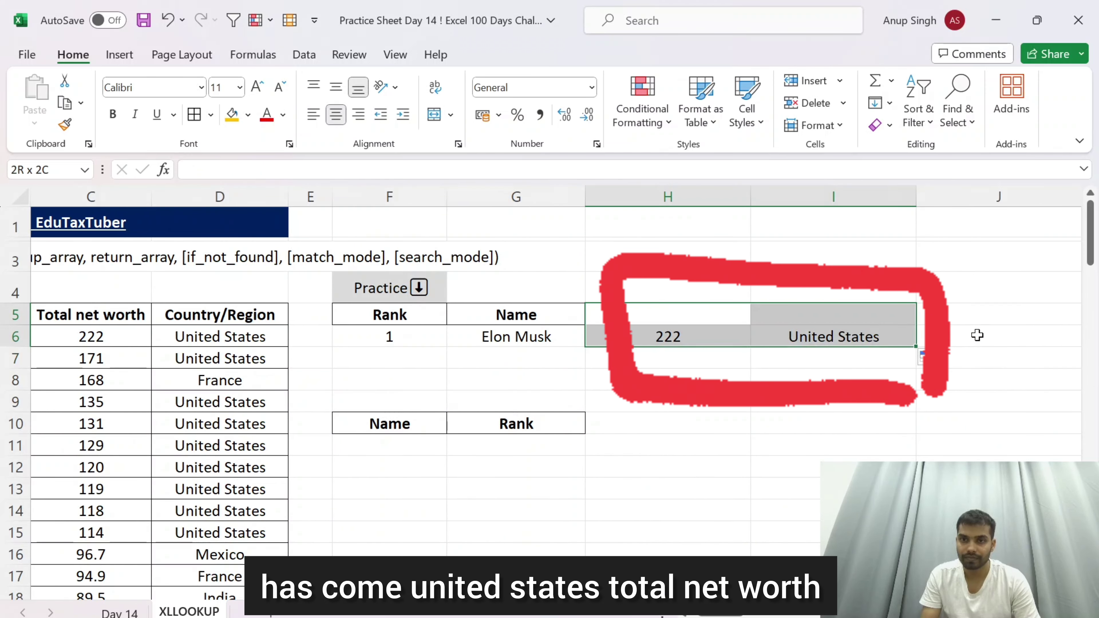
{"action": "key", "text": "alt+h"}
{"action": "key", "text": "o"}
{"action": "key", "text": "i"}
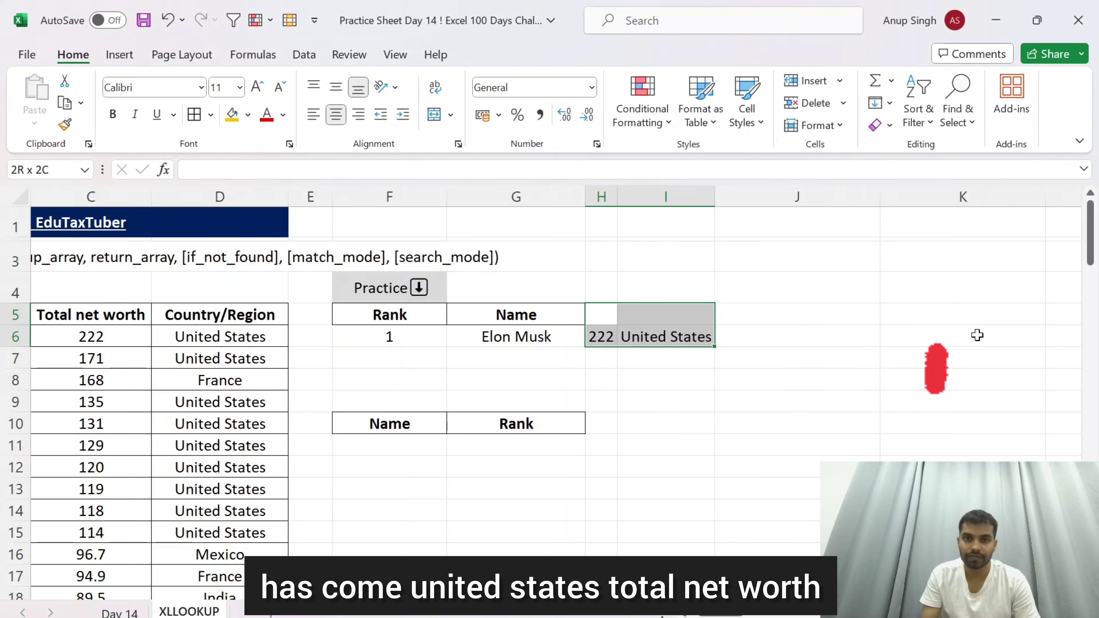
{"action": "key", "text": "Left"}
{"action": "key", "text": "Left"}
{"action": "key", "text": "Left"}
- Copy the Total net worth and Country/Region headers above the results and AutoFit the columns
{"action": "key", "text": "Home"}
{"action": "key", "text": "Right"}
{"action": "key", "text": "Right"}
{"action": "key", "text": "shift+Right"}
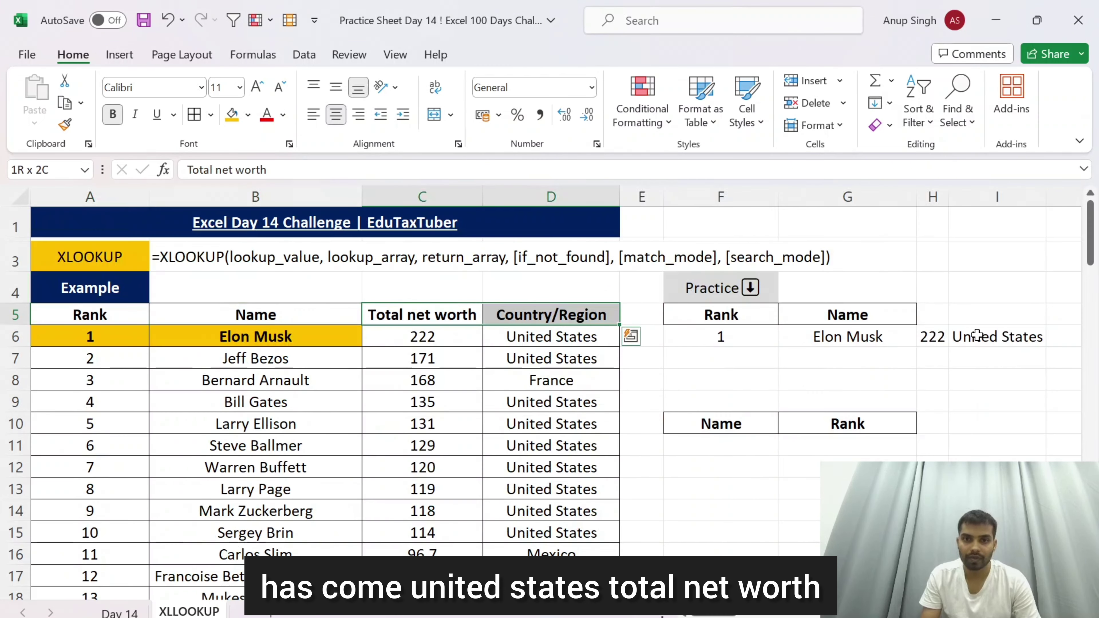
{"action": "key", "text": "ctrl+c"}
{"action": "key", "text": "Right"}
{"action": "key", "text": "Right"}
{"action": "key", "text": "Right"}
{"action": "key", "text": "Right"}
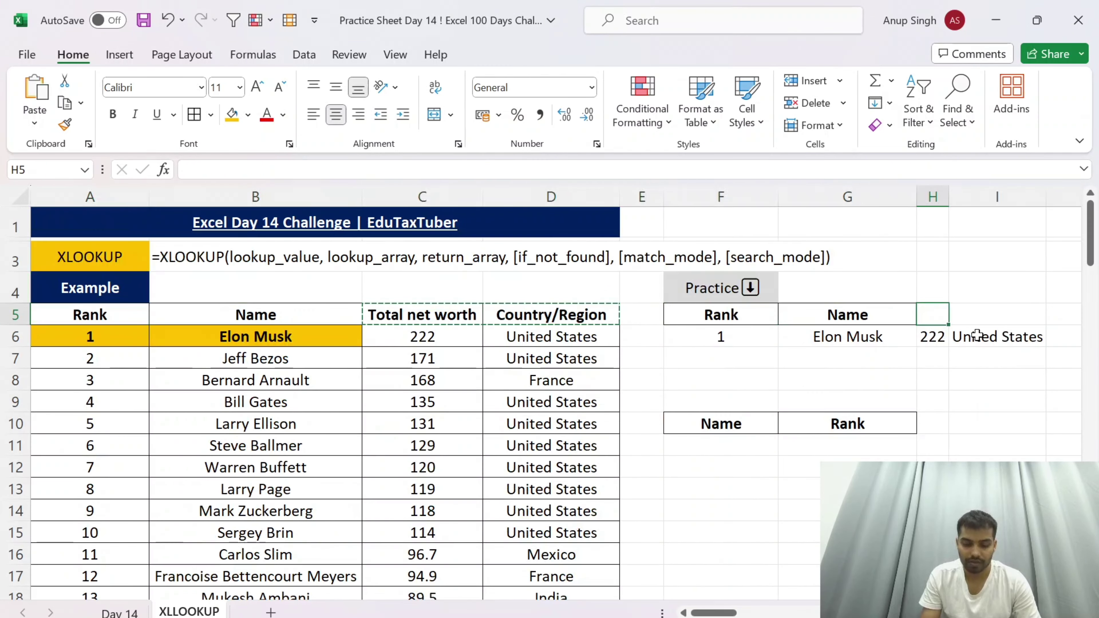
{"action": "key", "text": "ctrl+v"}
{"action": "key", "text": "alt+h"}
{"action": "key", "text": "o"}
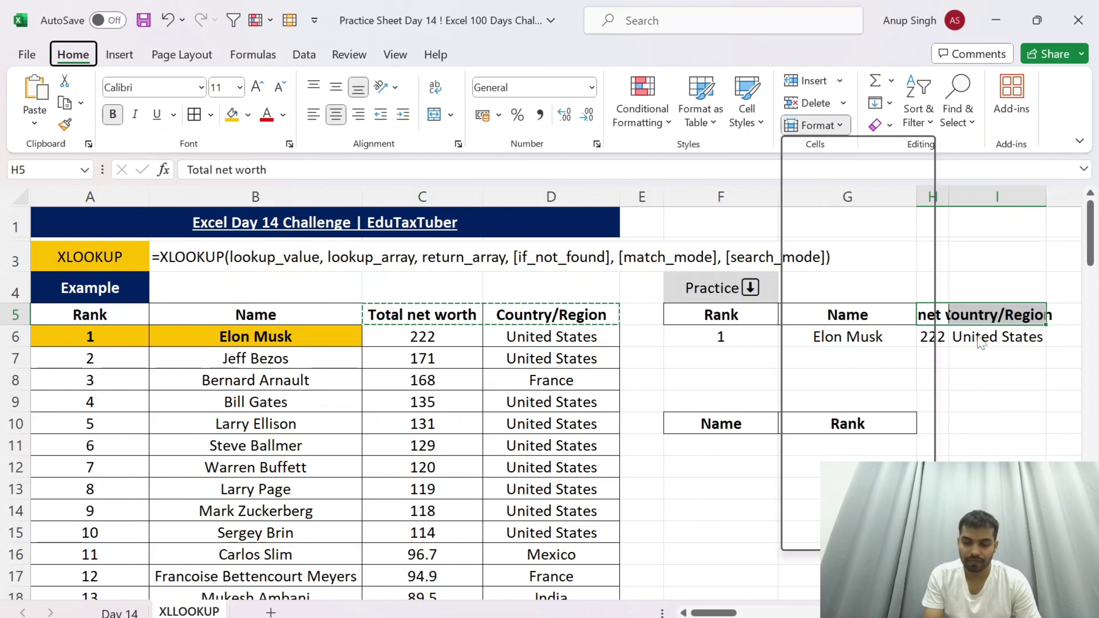
{"action": "key", "text": "i"}
- Check the net worth lookup in H6 returning 222 for Elon Musk
{"action": "left_click", "coordinate": [977, 336]}
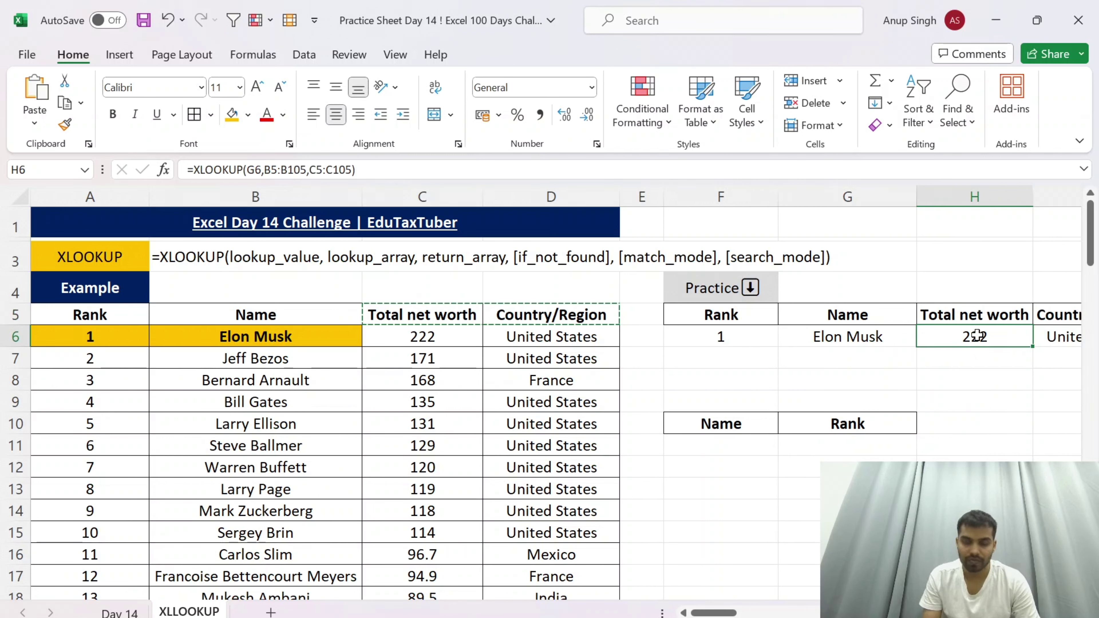
{"action": "key", "text": "Up"}
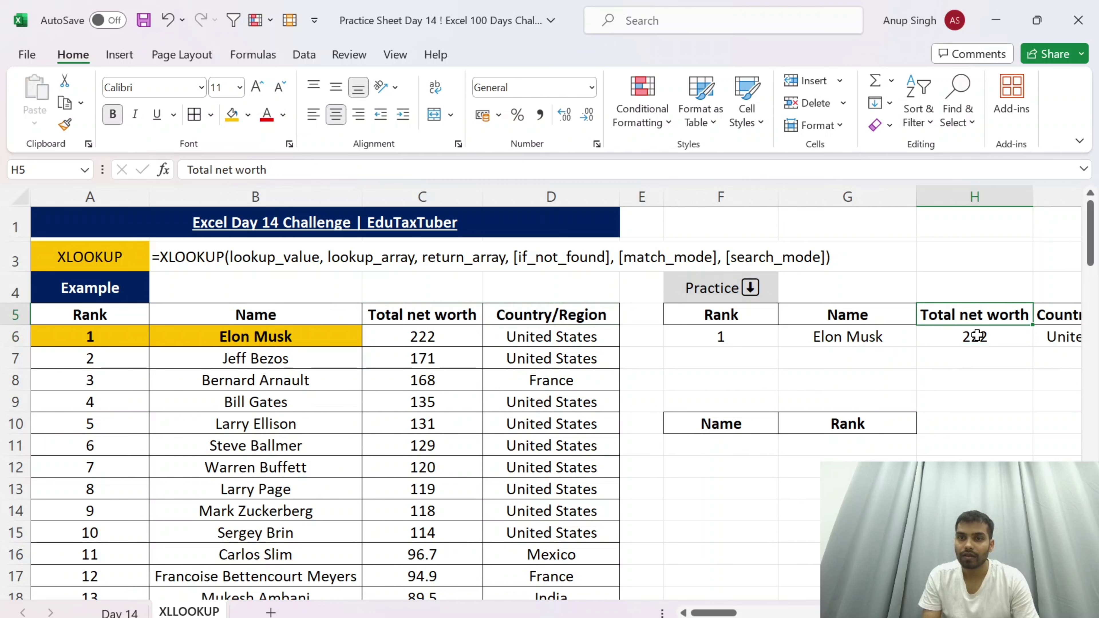
{"action": "key", "text": "Down"}
{"action": "key", "text": "Left"}
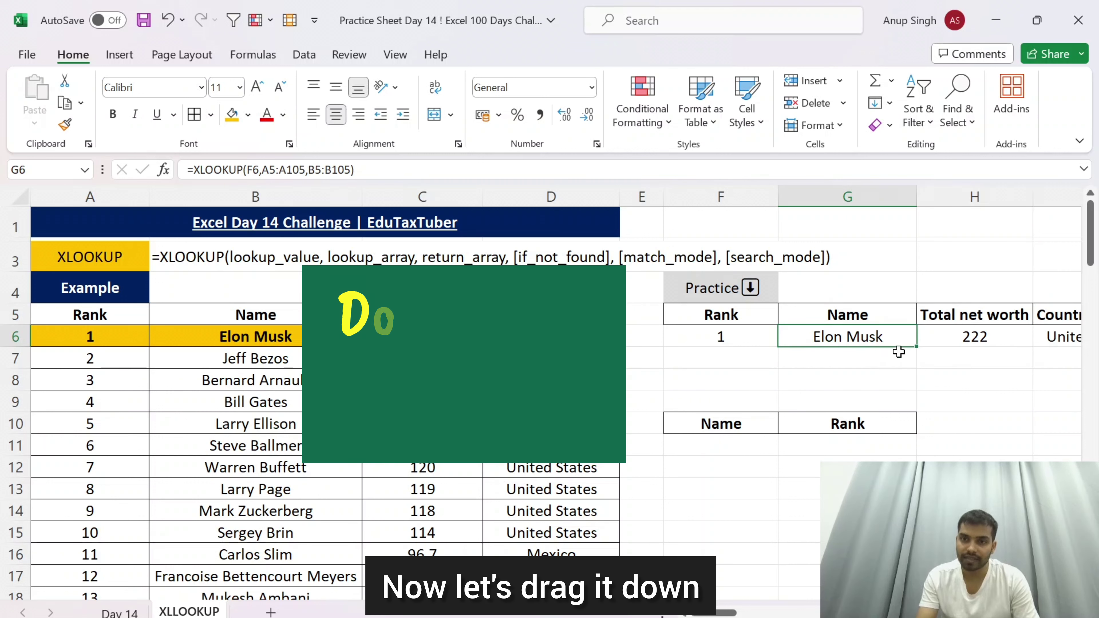
- Fill the name lookup down to G8 and enter ranks 2 and 3 in F7 and F8
{"action": "left_click_drag", "start_coordinate": [914, 349], "coordinate": [916, 389]}
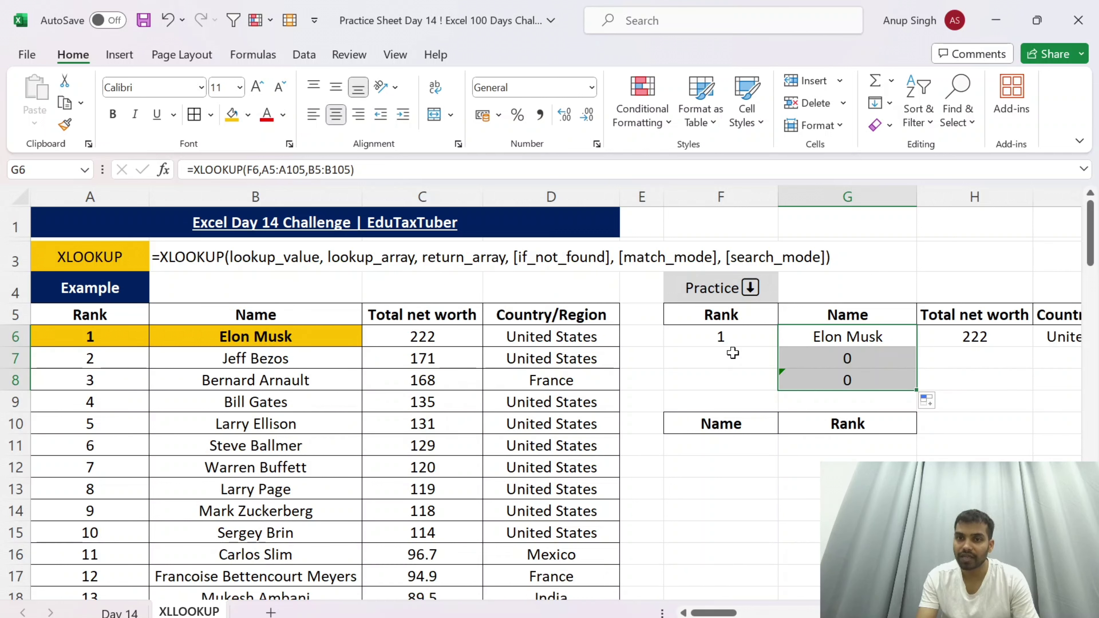
{"action": "left_click", "coordinate": [720, 355]}
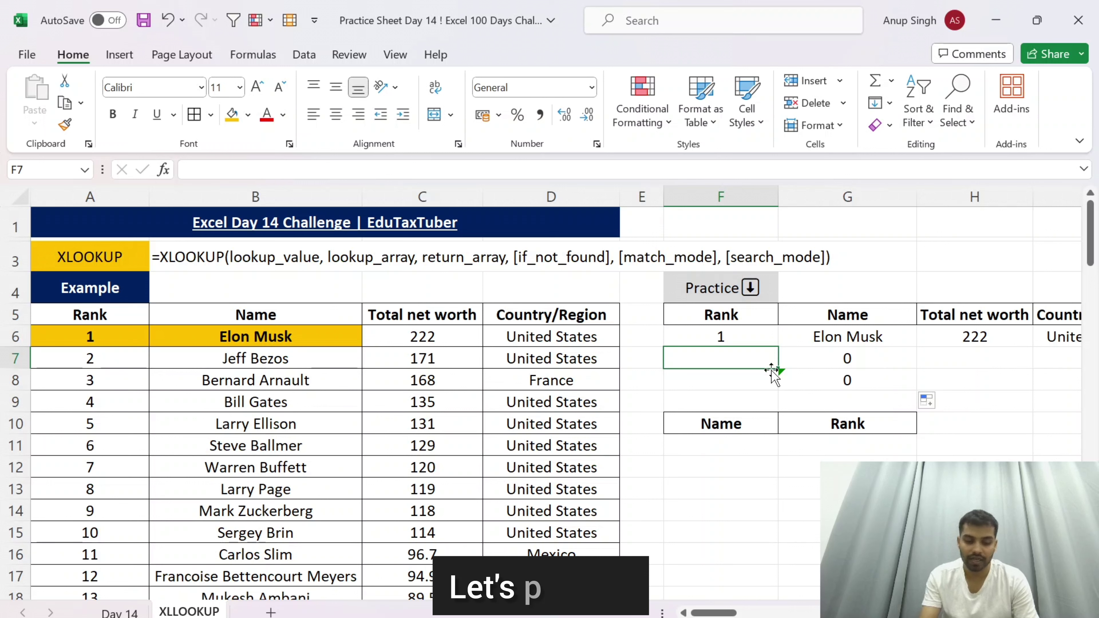
{"action": "type", "text": "2"}
{"action": "key", "text": "Return"}
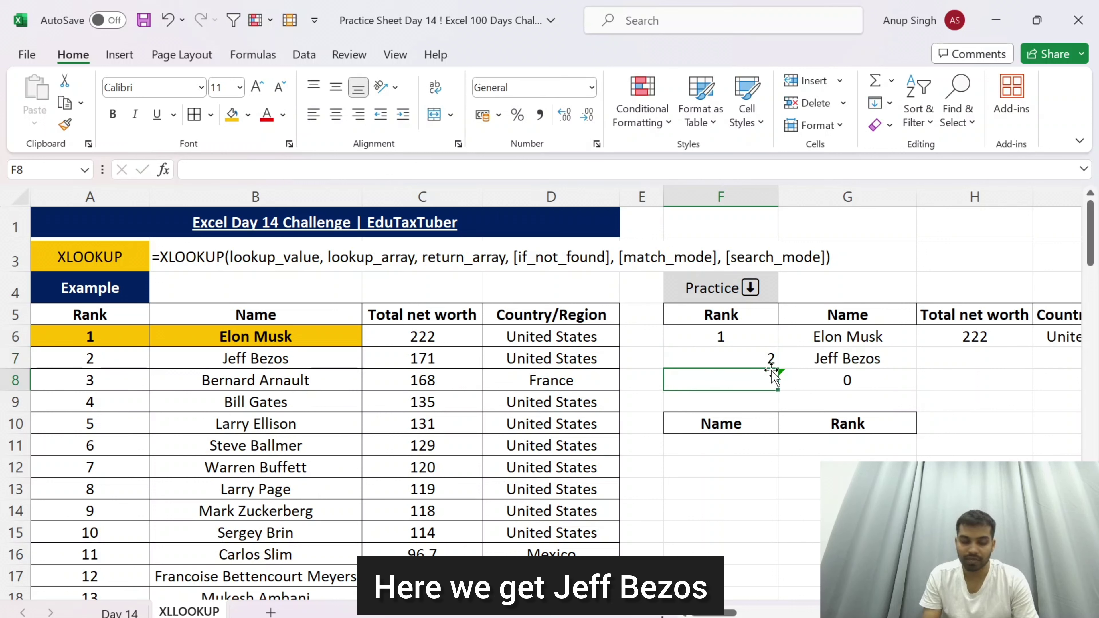
{"action": "type", "text": "3"}
{"action": "key", "text": "Return"}
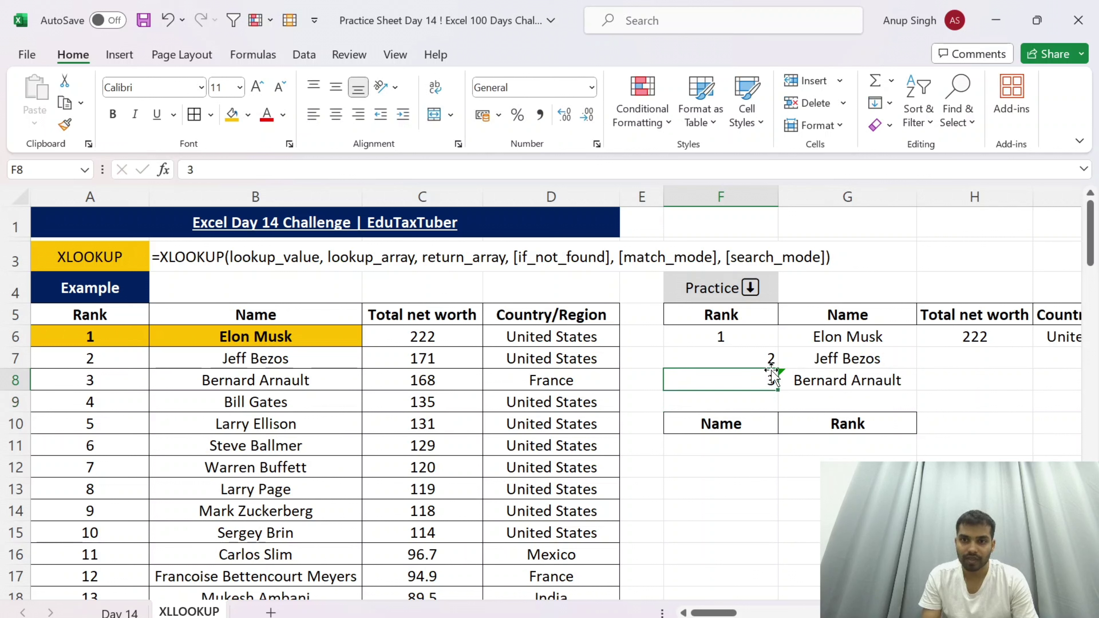
- Select the whole practice table F5:I8
{"action": "key", "text": "Left"}
{"action": "key", "text": "Left"}
{"action": "key", "text": "Left"}
{"action": "key", "text": "Left"}
{"action": "key", "text": "Right"}
{"action": "key", "text": "Right"}
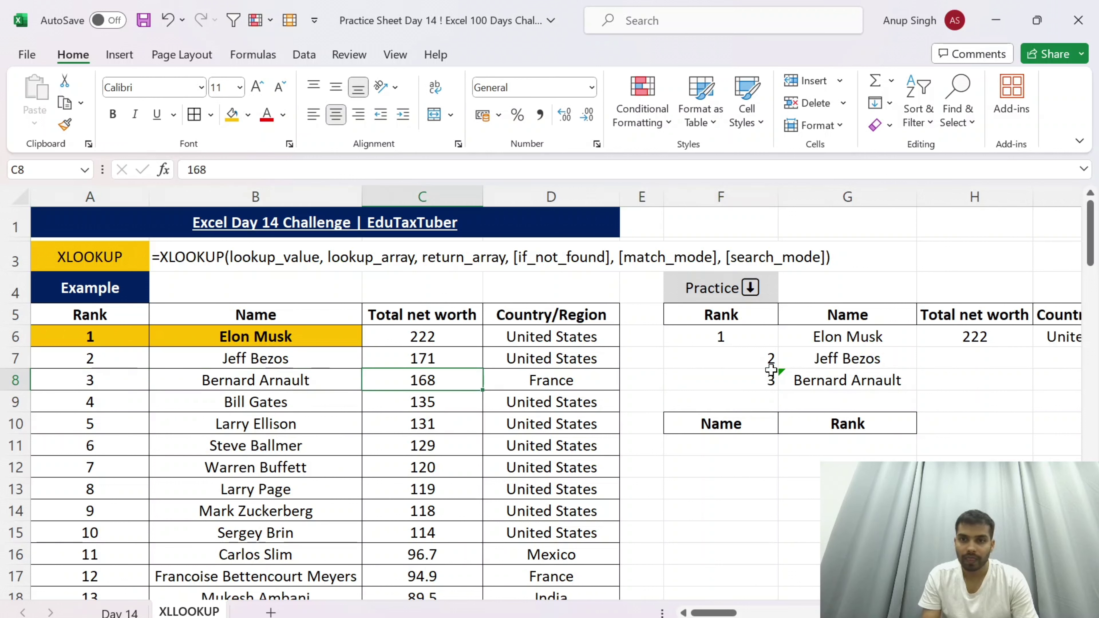
{"action": "key", "text": "Right"}
{"action": "key", "text": "Right"}
{"action": "key", "text": "Up"}
{"action": "key", "text": "Right"}
{"action": "key", "text": "shift+Down"}
{"action": "key", "text": "shift+Down"}
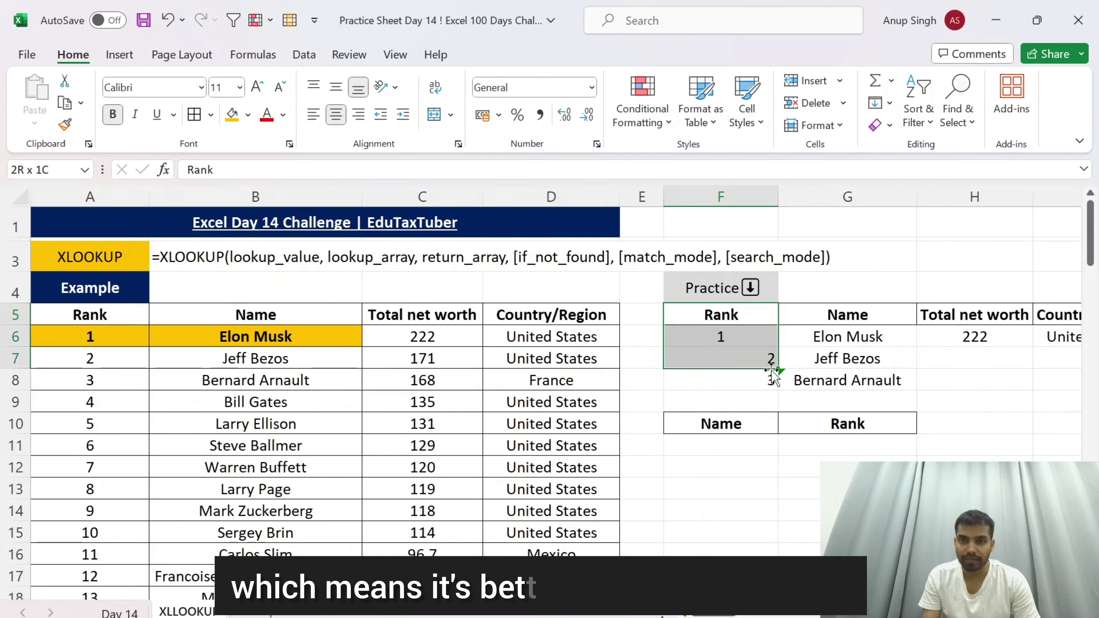
{"action": "key", "text": "shift+Right"}
{"action": "key", "text": "shift+Down"}
{"action": "key", "text": "shift+Right"}
{"action": "key", "text": "shift+Right"}
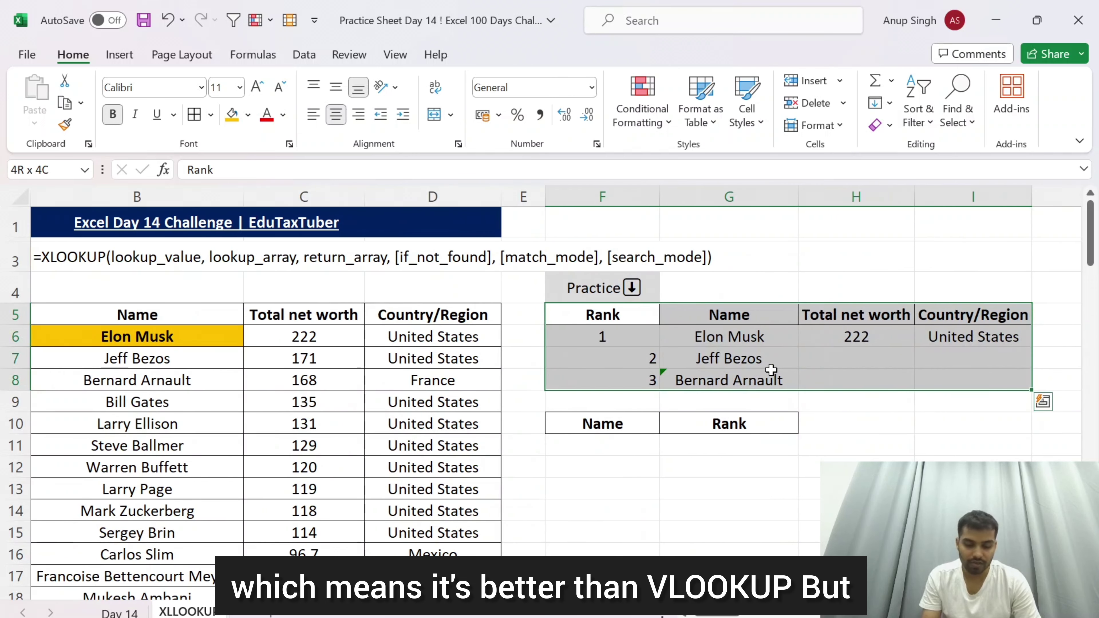
- Center-align the practice table F5:I8, then return to the rank 1 cell F6
{"action": "key", "text": "alt+h"}
{"action": "key", "text": "a"}
{"action": "key", "text": "c"}
{"action": "key", "text": "alt+h"}
{"action": "key", "text": "a"}
{"action": "key", "text": "c"}
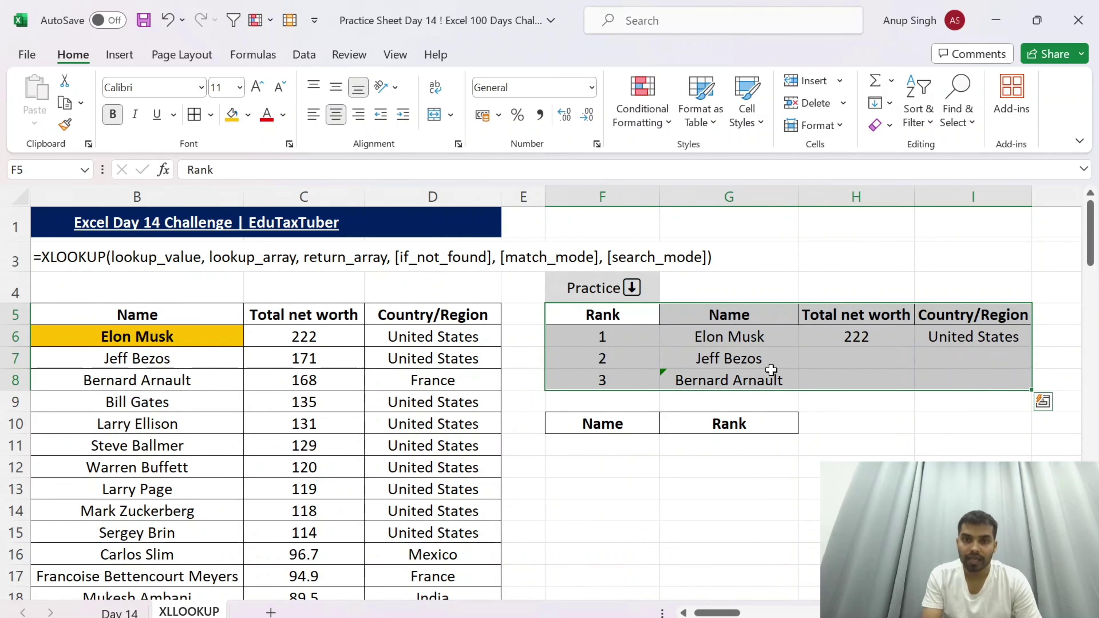
{"action": "key", "text": "Left"}
{"action": "key", "text": "Home"}
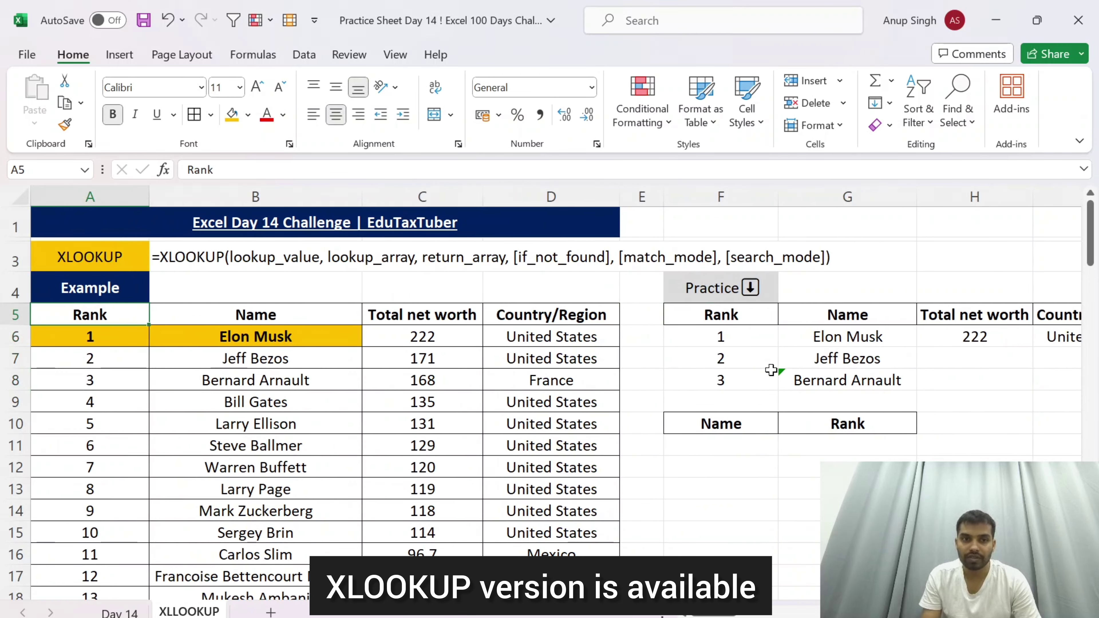
{"action": "key", "text": "Right"}
{"action": "key", "text": "Right"}
{"action": "key", "text": "Right"}
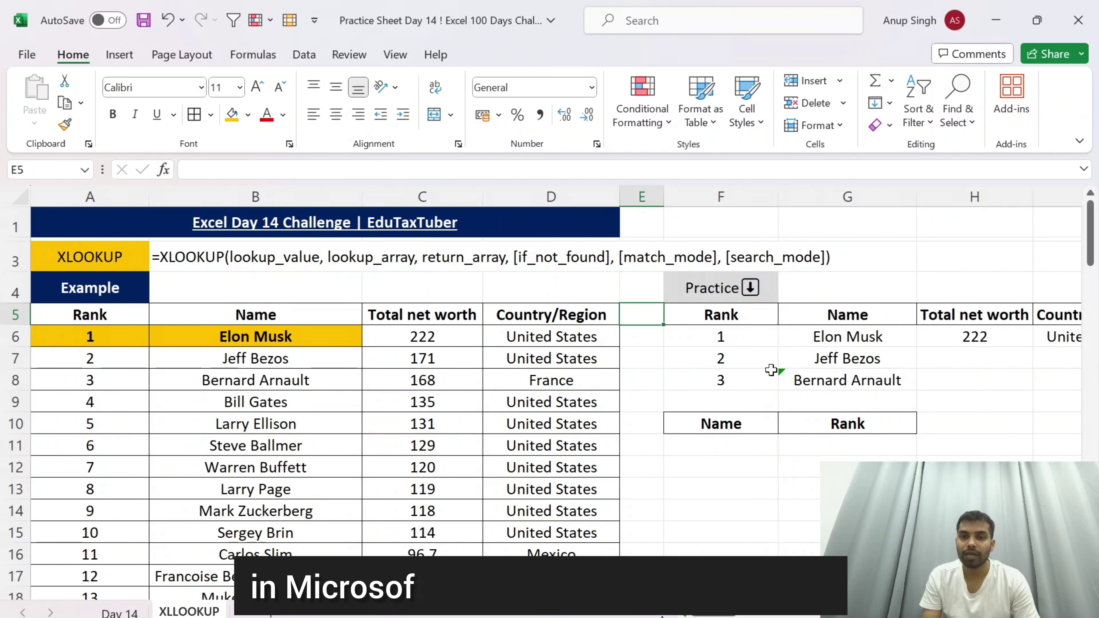
{"action": "key", "text": "Right"}
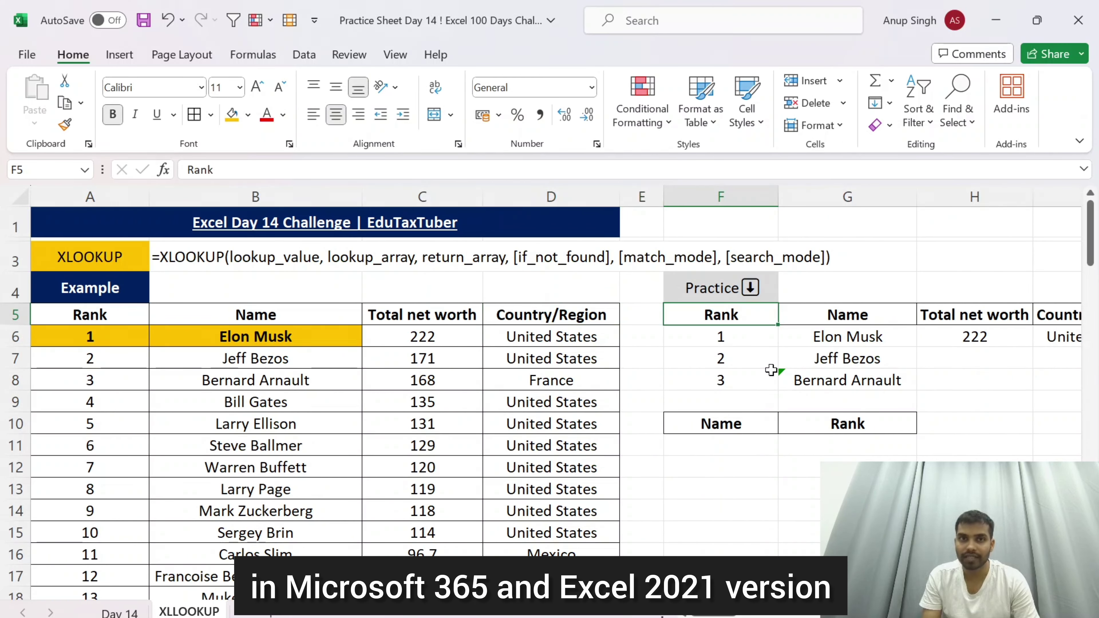
{"action": "key", "text": "Down"}
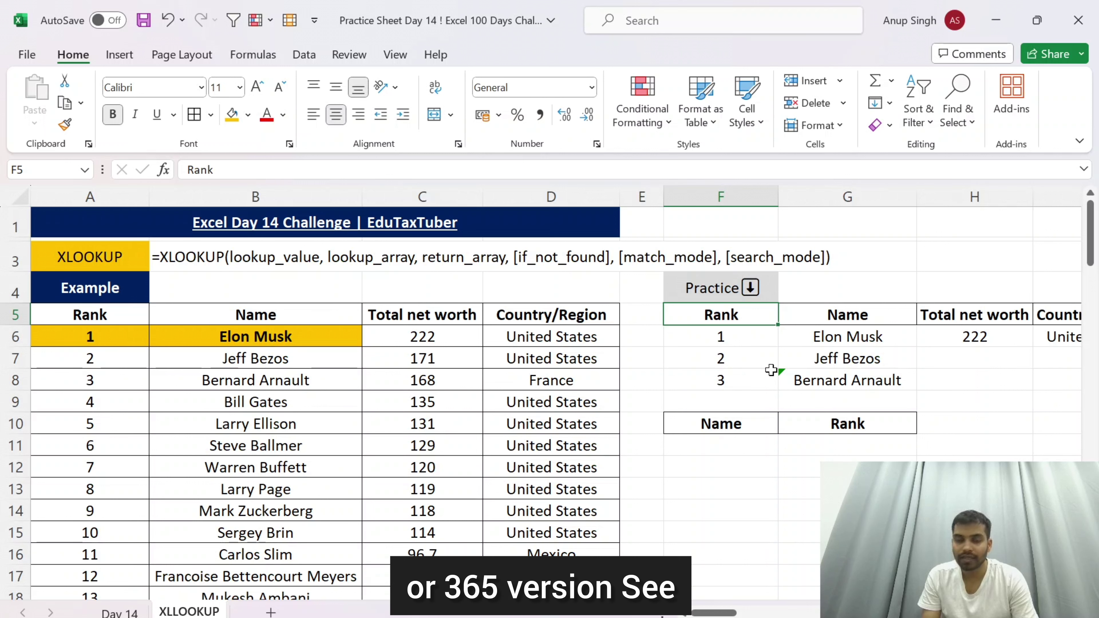
{"action": "key", "text": "Down"}
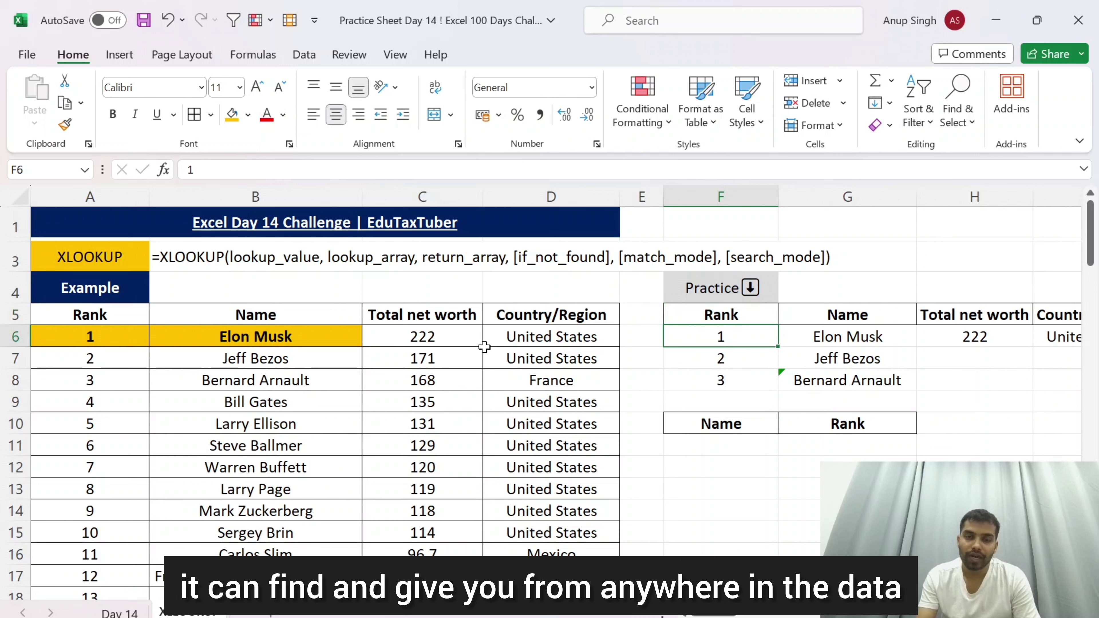
{"action": "left_click", "coordinate": [545, 396]}
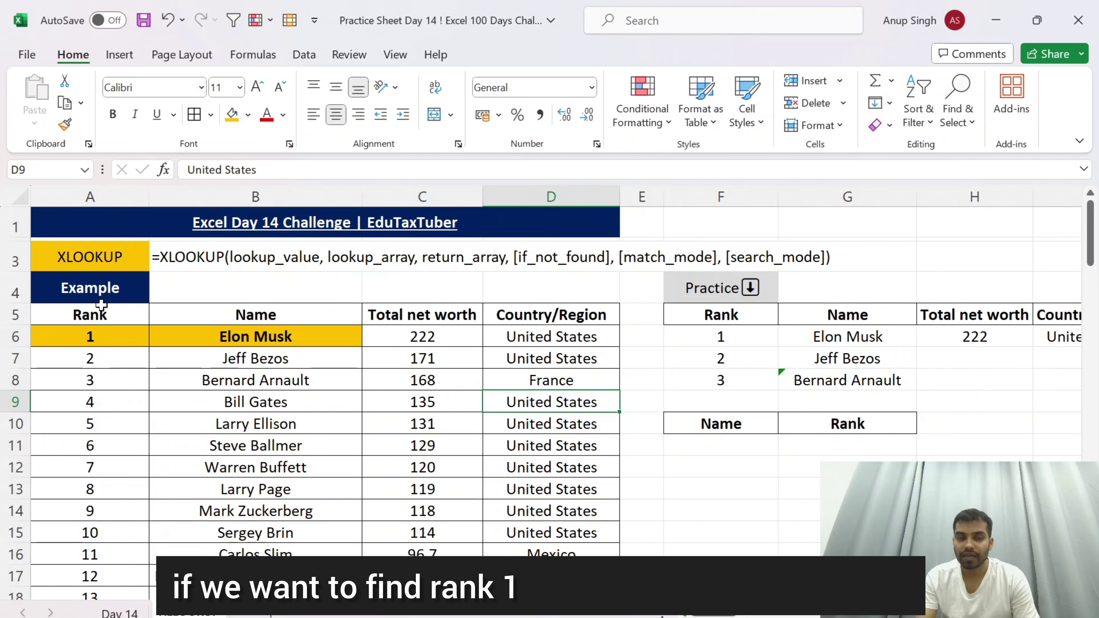
{"action": "left_click_drag", "start_coordinate": [99, 315], "coordinate": [112, 414]}
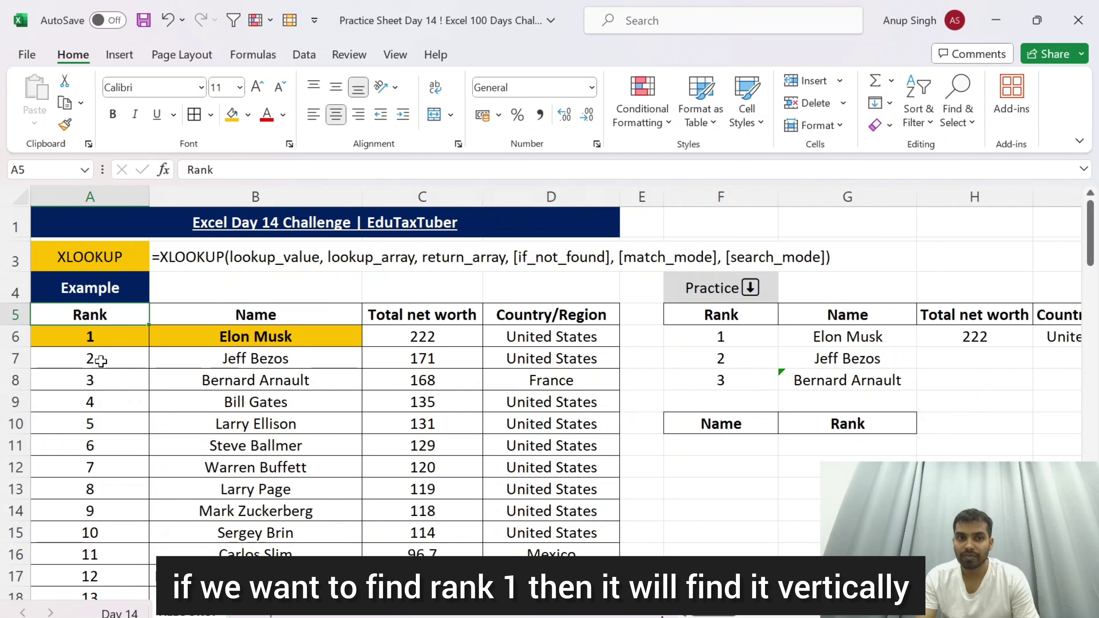
{"action": "left_click", "coordinate": [96, 461]}
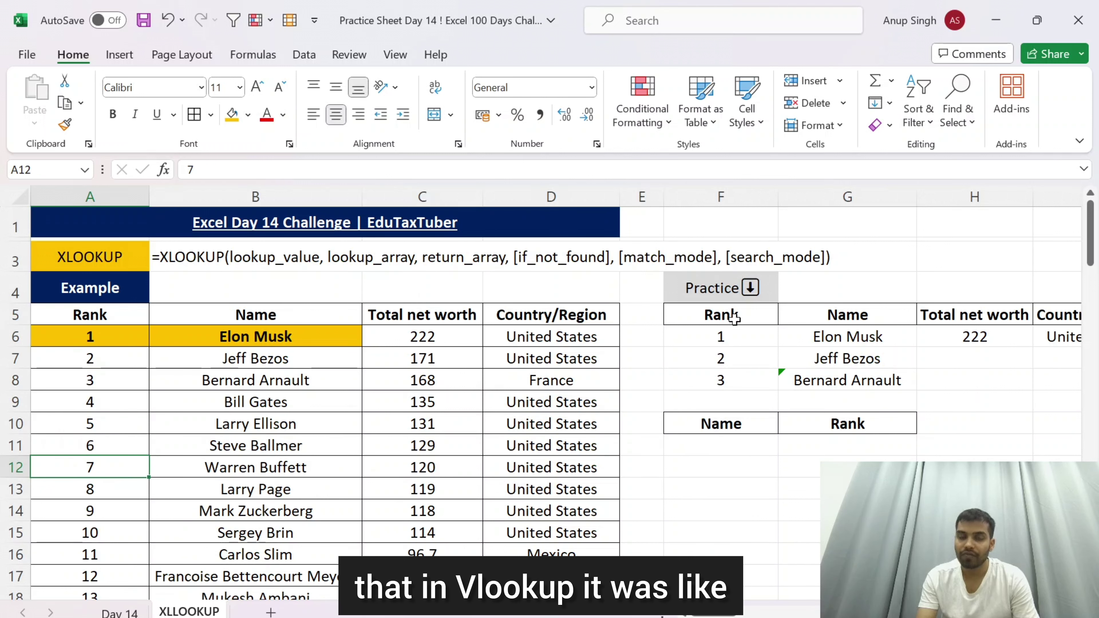
{"action": "left_click_drag", "start_coordinate": [734, 332], "coordinate": [740, 381]}
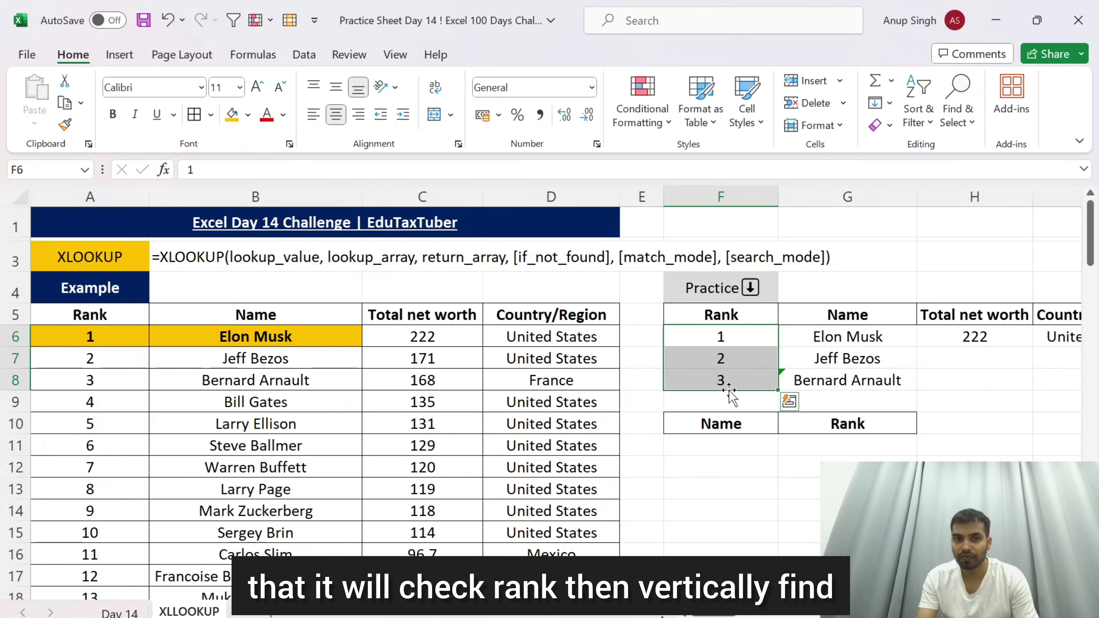
{"action": "scroll", "coordinate": [790, 444], "scroll_direction": "down", "scroll_amount": 1}
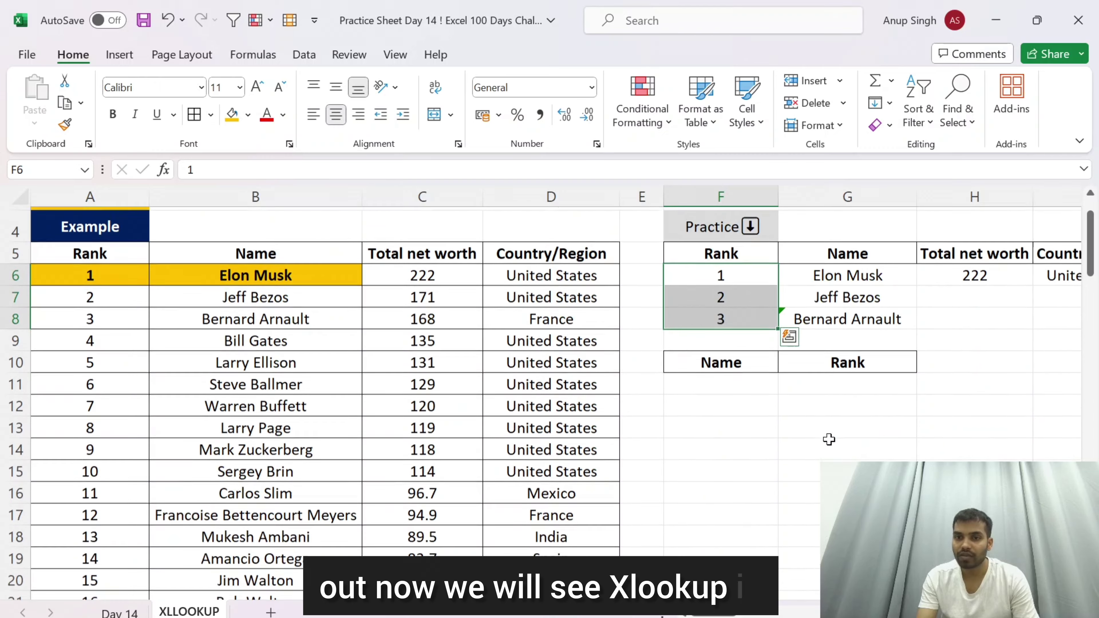
{"action": "left_click", "coordinate": [747, 381]}
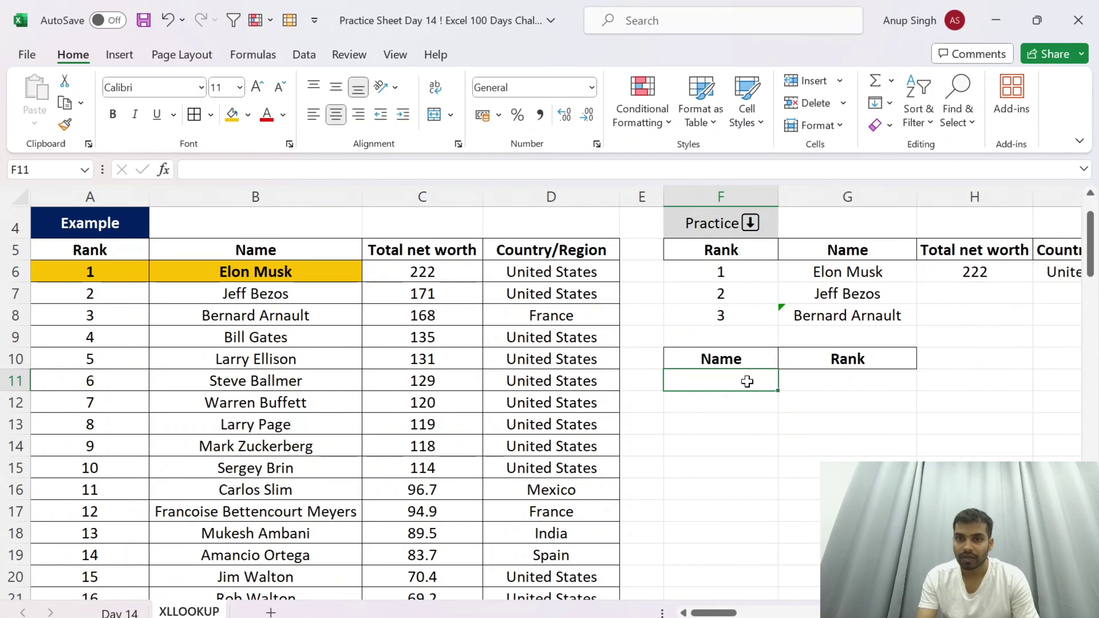
{"action": "scroll", "coordinate": [760, 404], "scroll_direction": "up", "scroll_amount": 1}
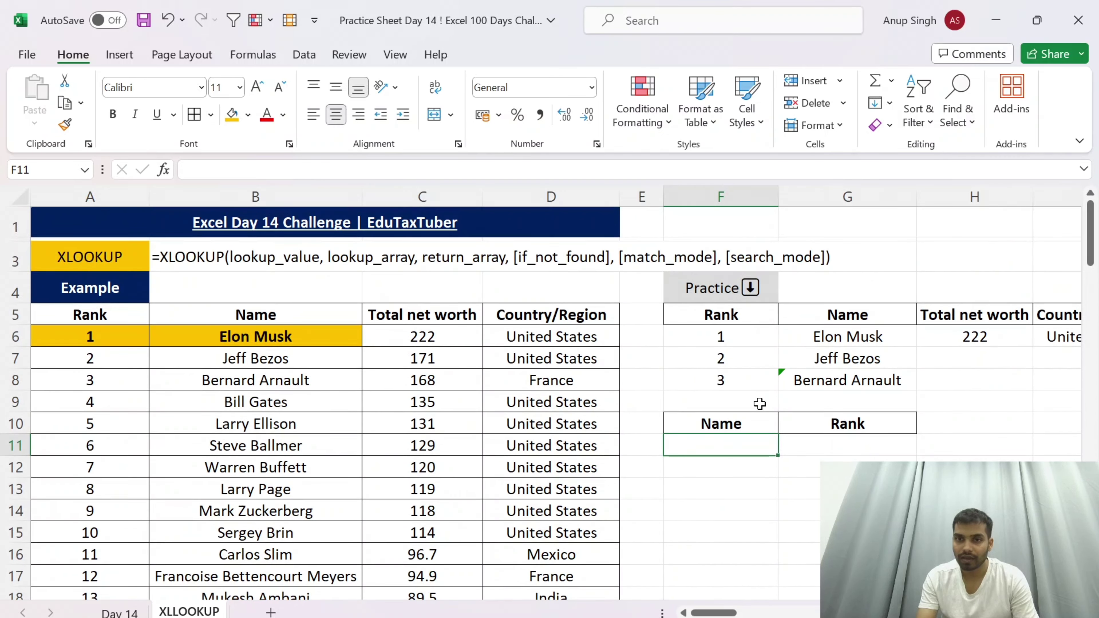
{"action": "left_click", "coordinate": [742, 337]}
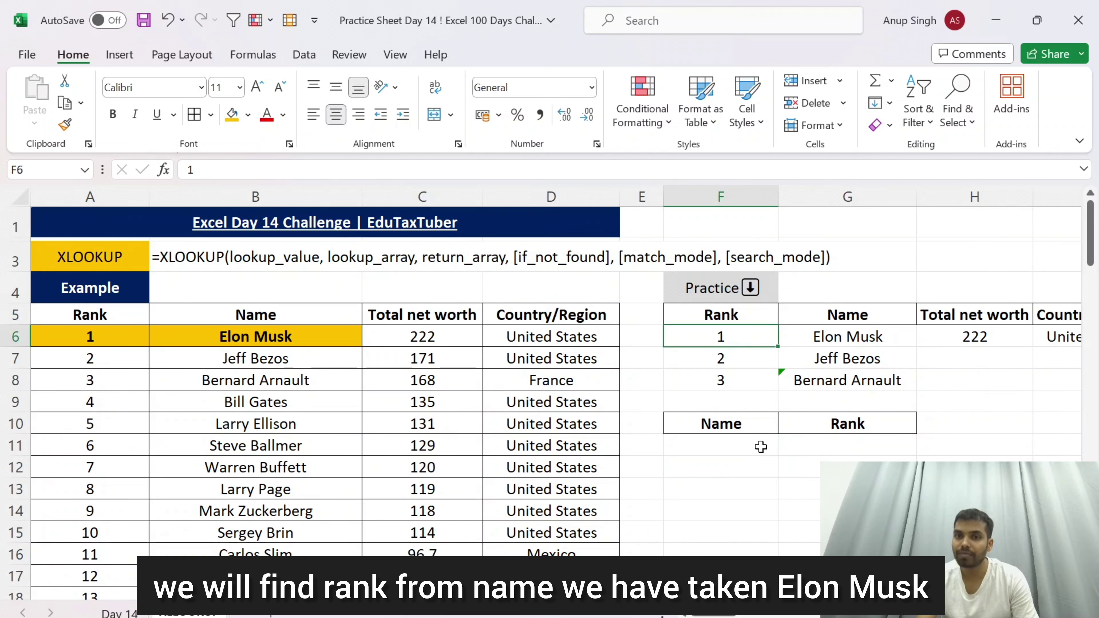
- Paste Elon Musk as a value into the empty Name cell F11
{"action": "left_click", "coordinate": [852, 332]}
{"action": "key", "text": "Down"}
{"action": "key", "text": "Down"}
{"action": "key", "text": "Down"}
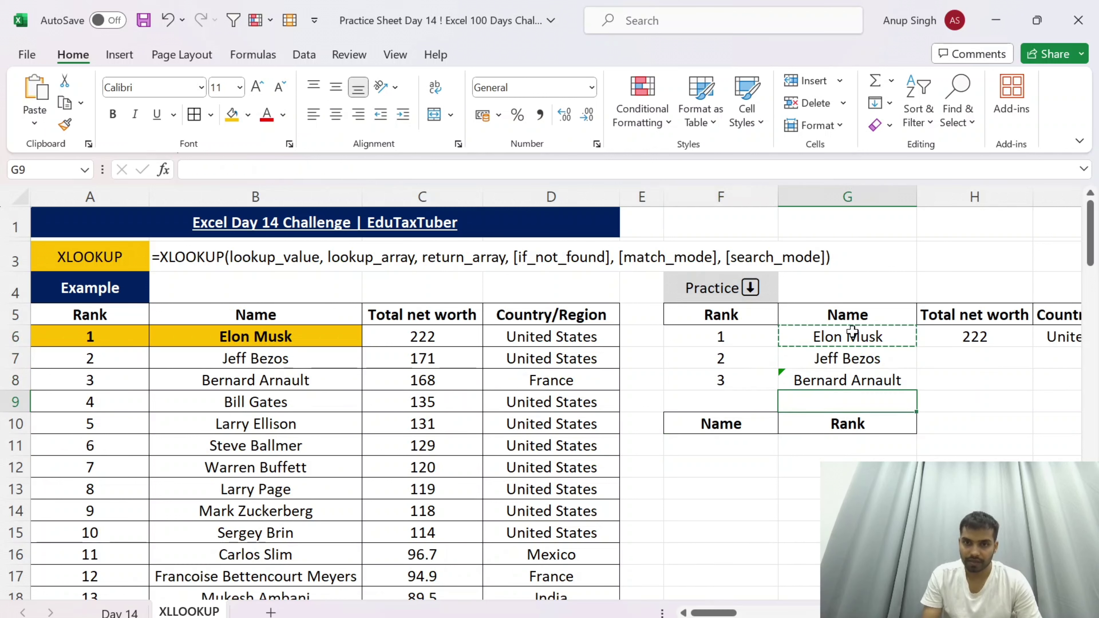
{"action": "key", "text": "Down"}
{"action": "key", "text": "Down"}
{"action": "key", "text": "Left"}
{"action": "key", "text": "ctrl+alt+v"}
{"action": "key", "text": "v"}
{"action": "key", "text": "Return"}
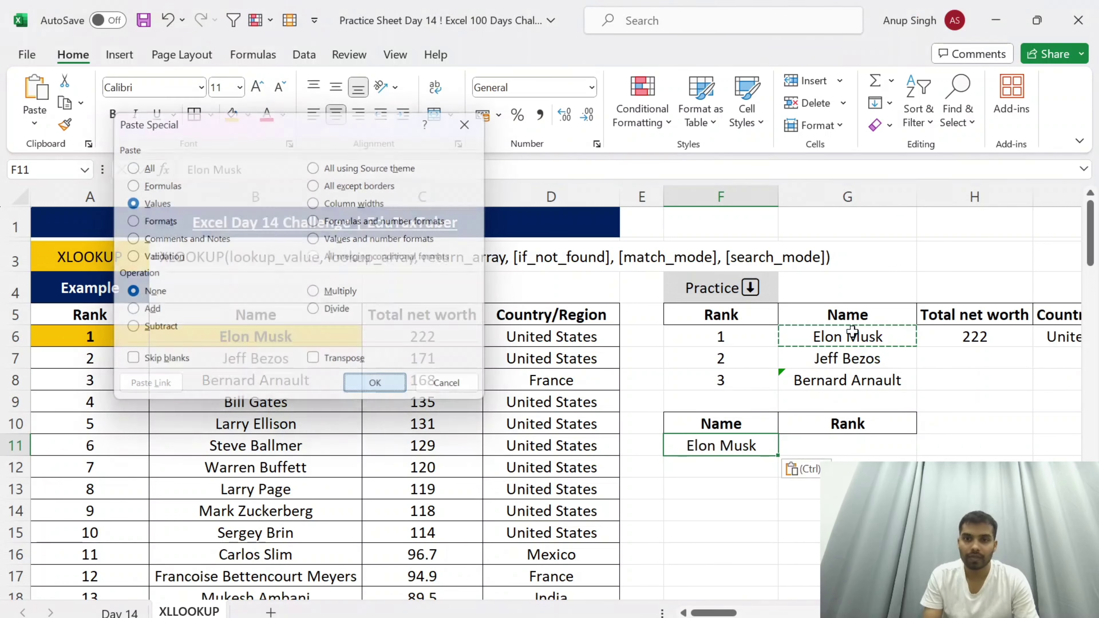
{"action": "key", "text": "Return"}
- Enter =XLOOKUP(F11,B5:B105,A5:A105) in G11 for the reverse lookup
{"action": "key", "text": "Up"}
{"action": "key", "text": "Right"}
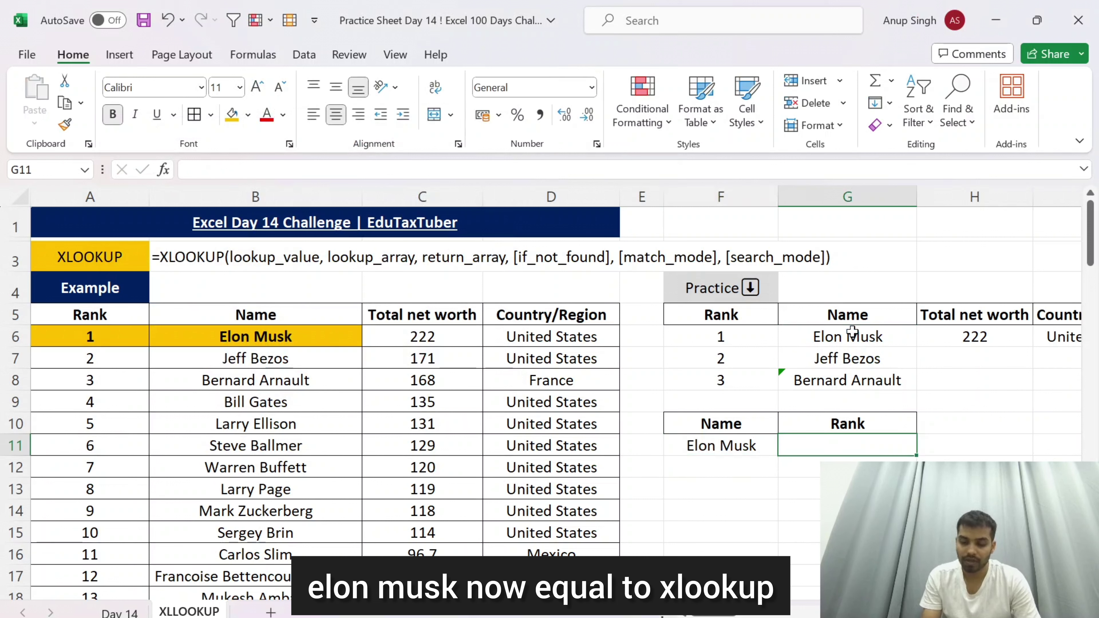
{"action": "type", "text": "=xl"}
{"action": "key", "text": "Tab"}
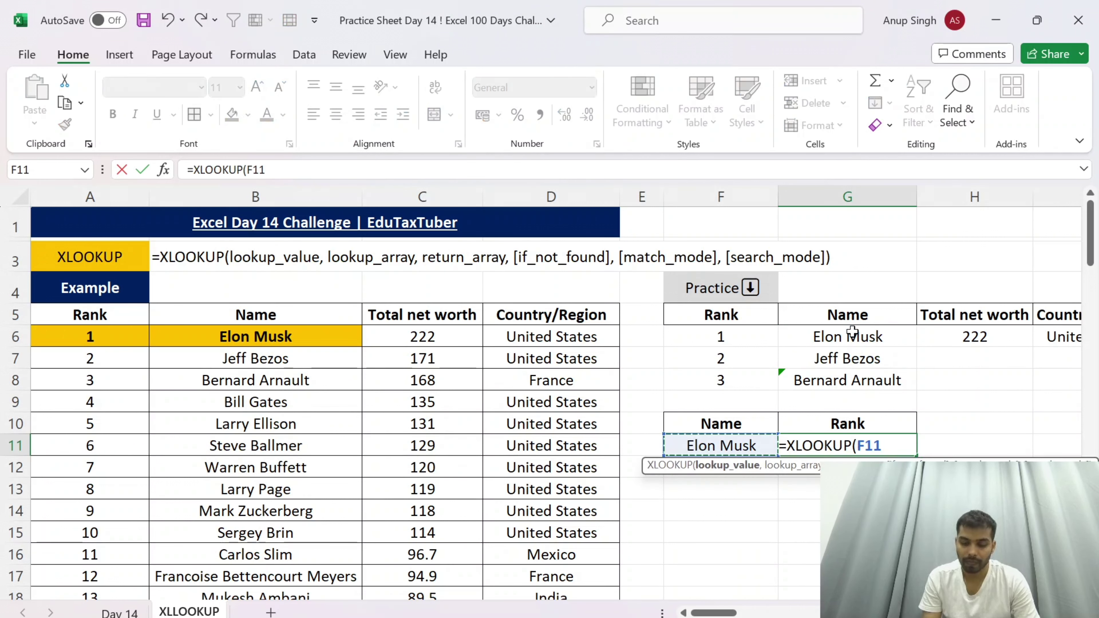
{"action": "type", "text": ","}
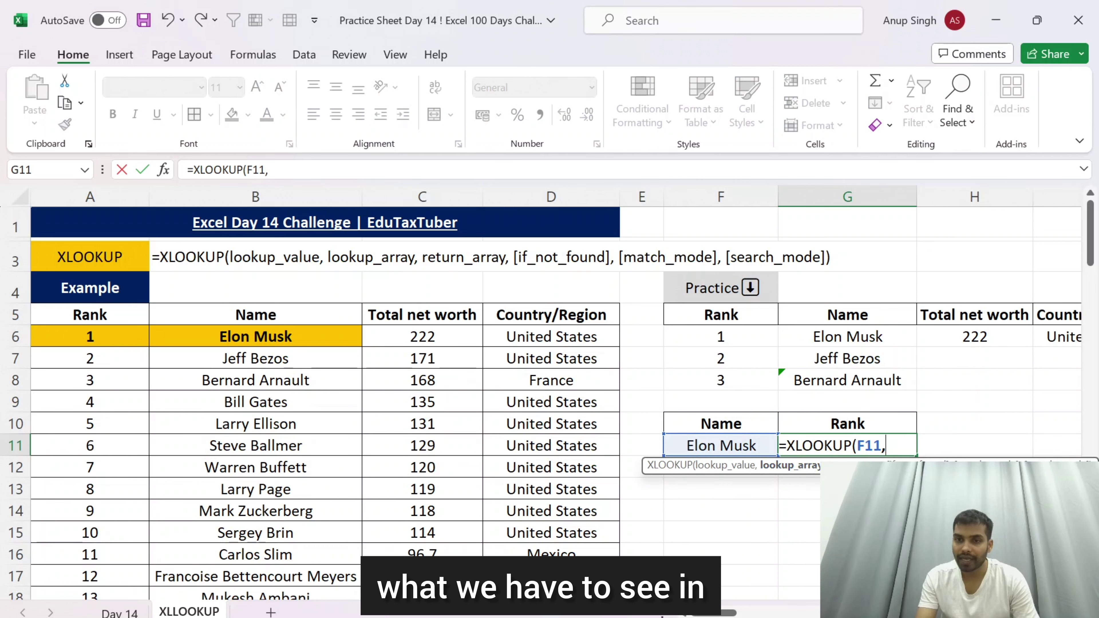
{"action": "left_click", "coordinate": [288, 334]}
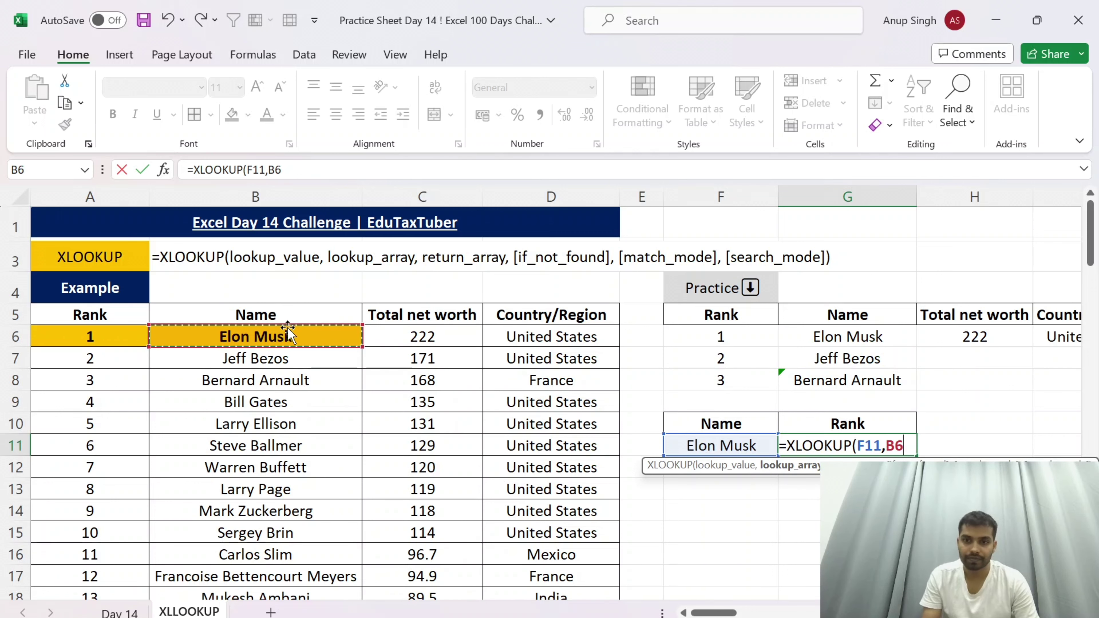
{"action": "left_click", "coordinate": [288, 320]}
{"action": "key", "text": "ctrl+shift+Down"}
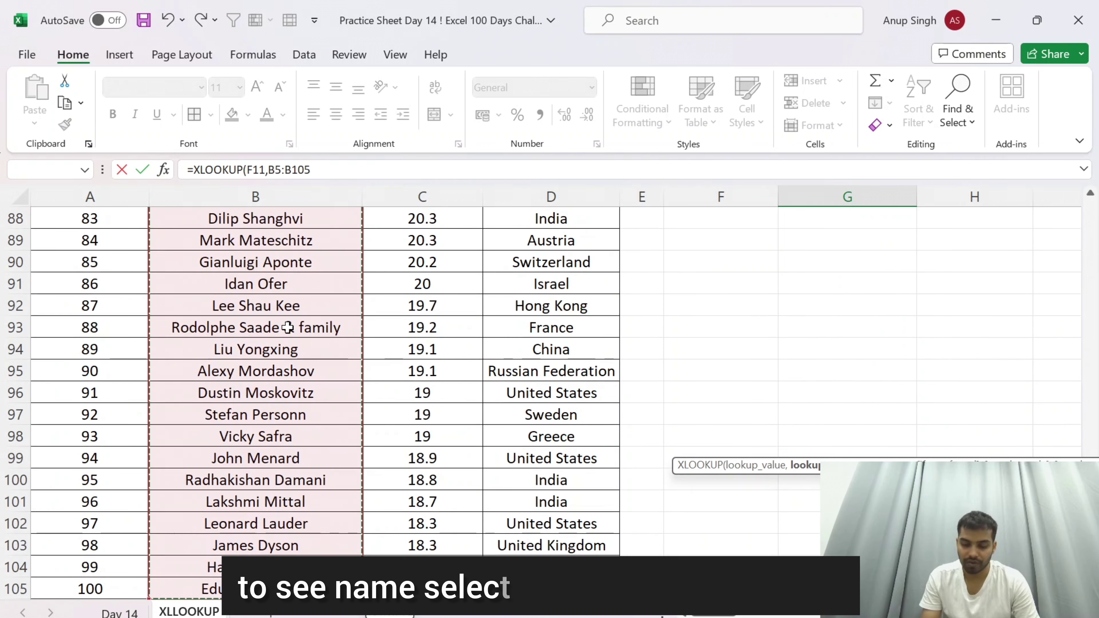
{"action": "type", "text": ","}
{"action": "scroll", "coordinate": [856, 385], "scroll_direction": "up", "scroll_amount": 20}
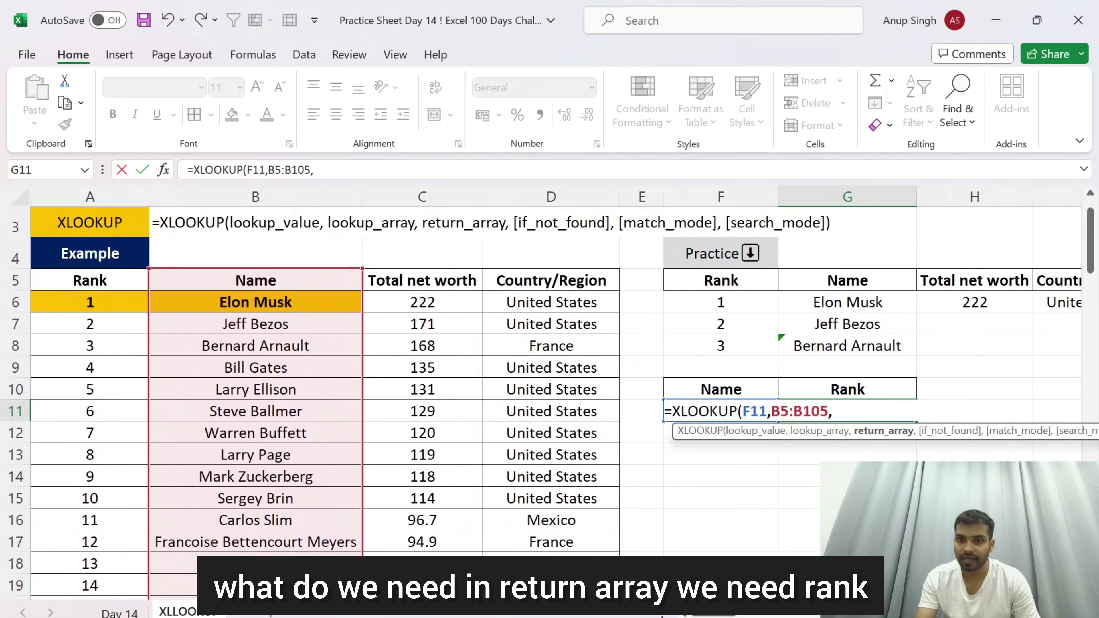
{"action": "left_click", "coordinate": [100, 283]}
{"action": "key", "text": "ctrl+shift+Down"}
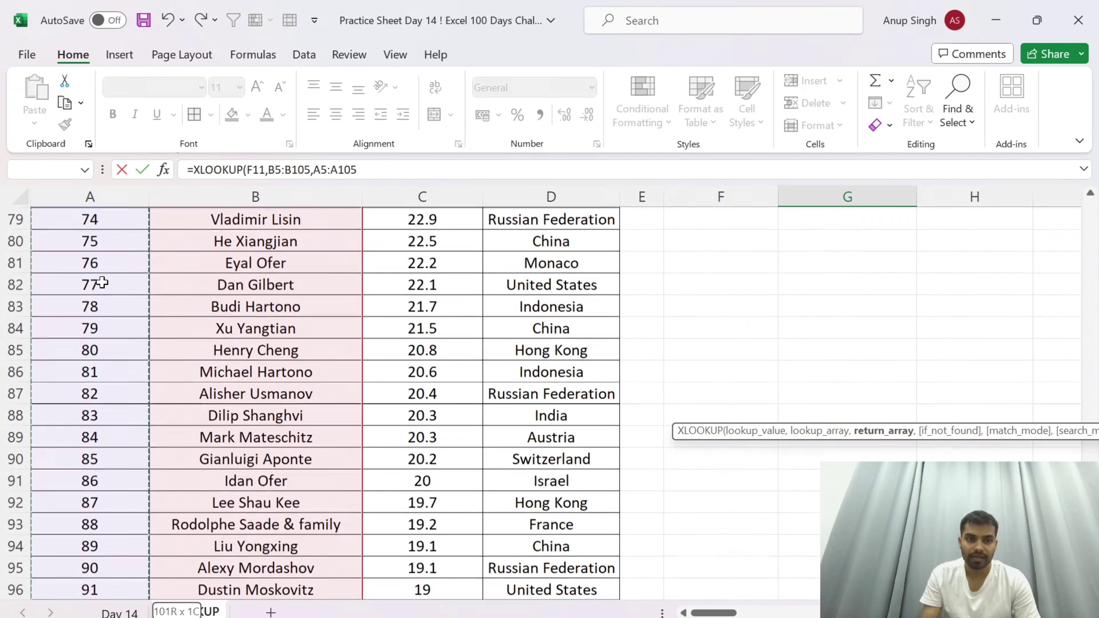
{"action": "type", "text": ")"}
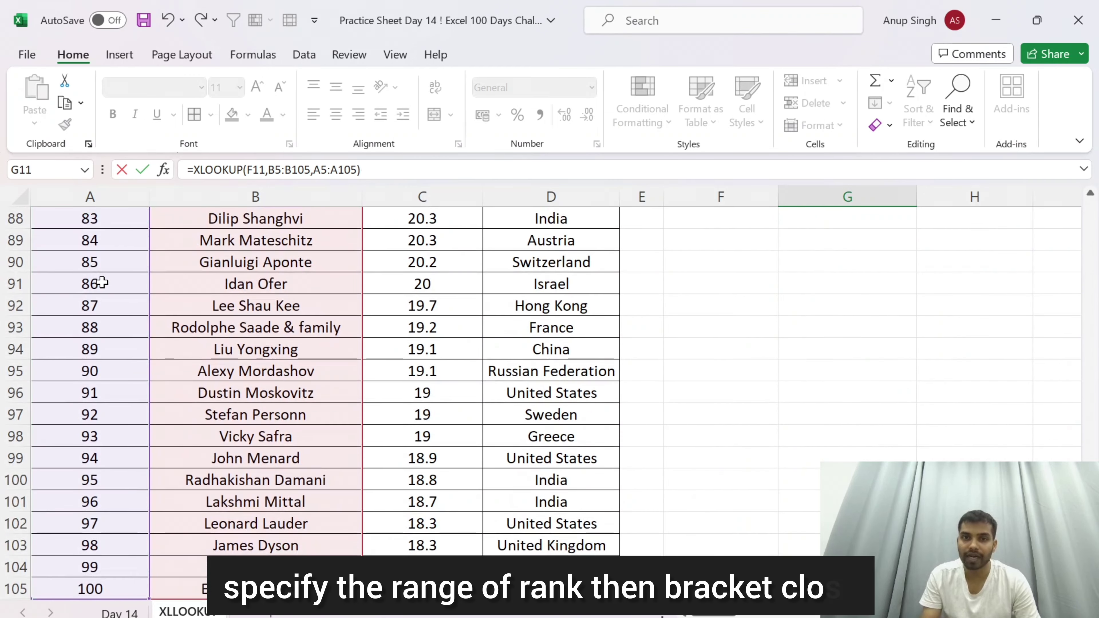
{"action": "key", "text": "Return"}
- Check the rank 1 result in G11 beside the Elon Musk name cell
{"action": "key", "text": "Up"}
{"action": "key", "text": "Up"}
{"action": "key", "text": "Up"}
{"action": "key", "text": "Up"}
{"action": "scroll", "coordinate": [102, 282], "scroll_direction": "up", "scroll_amount": 2}
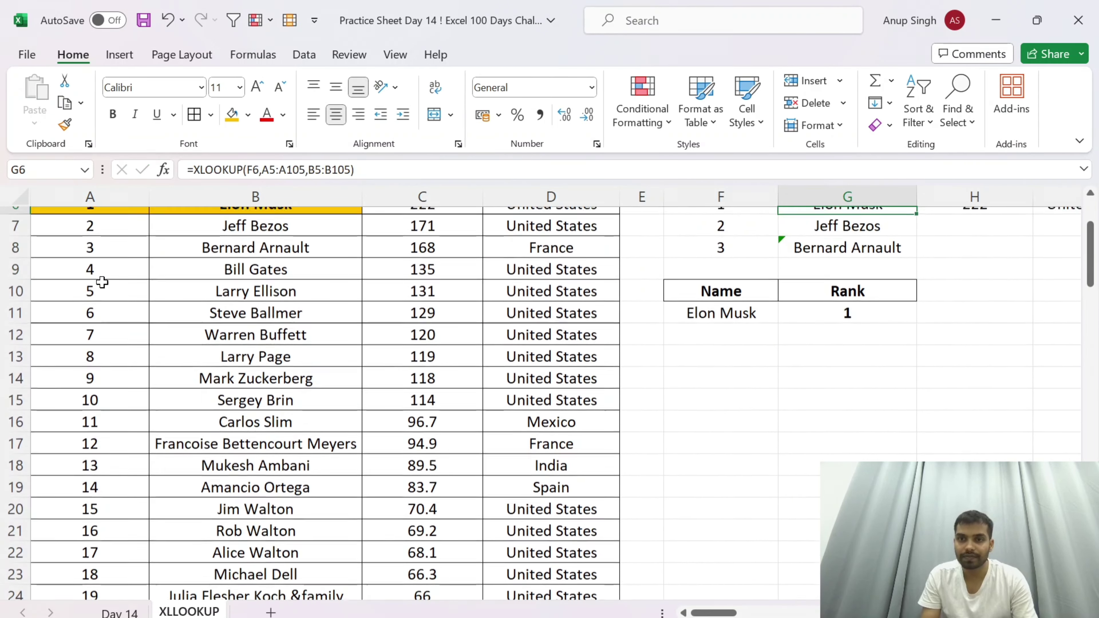
{"action": "key", "text": "Down"}
{"action": "key", "text": "Down"}
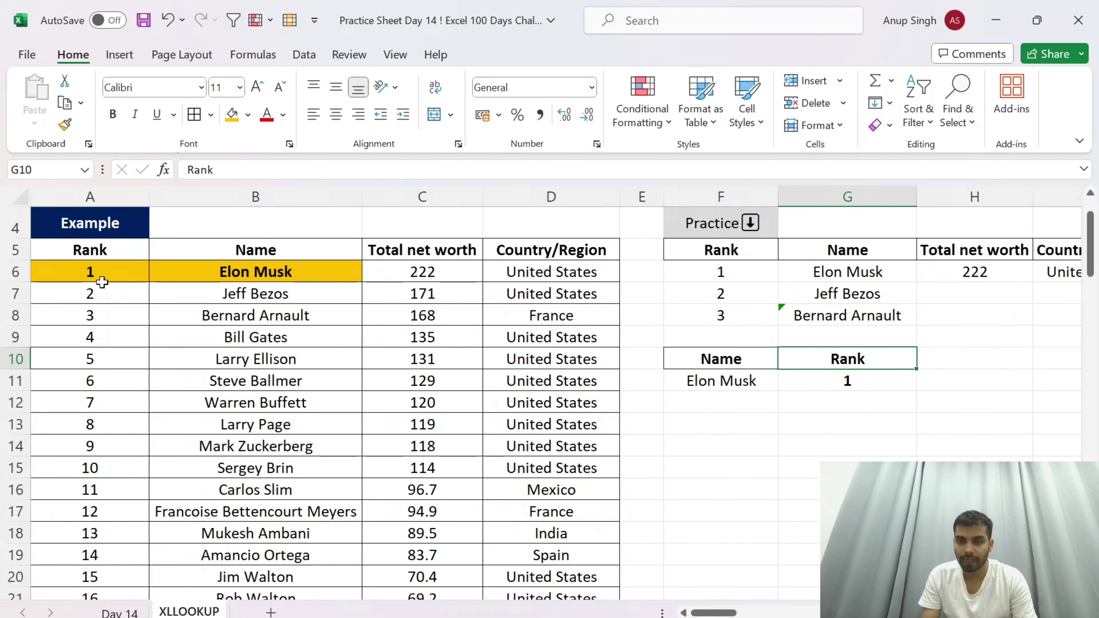
{"action": "key", "text": "Down"}
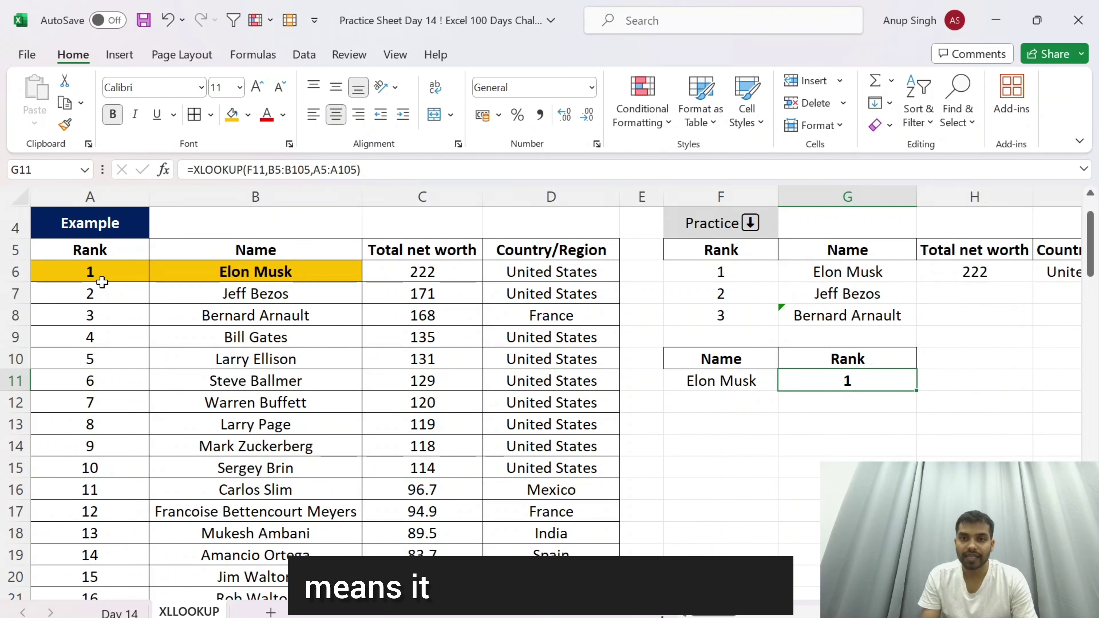
{"action": "key", "text": "Left"}
{"action": "key", "text": "F2"}
{"action": "key", "text": "Escape"}
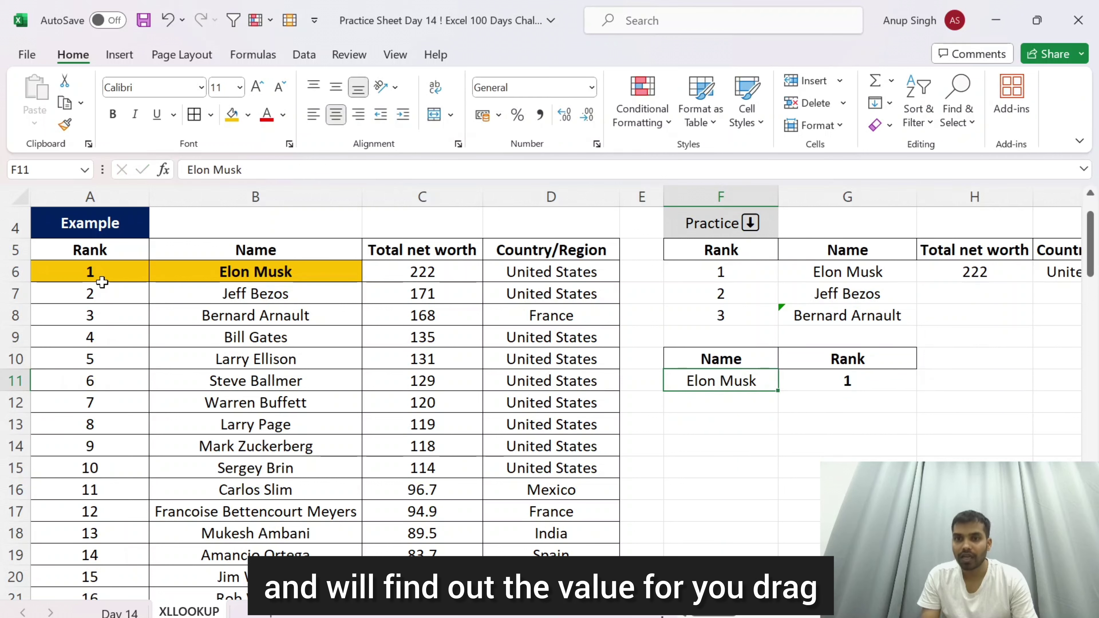
{"action": "key", "text": "Up"}
{"action": "key", "text": "Up"}
{"action": "key", "text": "Up"}
{"action": "key", "text": "Up"}
{"action": "key", "text": "Up"}
{"action": "key", "text": "Up"}
{"action": "key", "text": "Up"}
- Copy the six names Jeff Bezos through Warren Buffett and paste them below Elon Musk
{"action": "key", "text": "Down"}
{"action": "key", "text": "Down"}
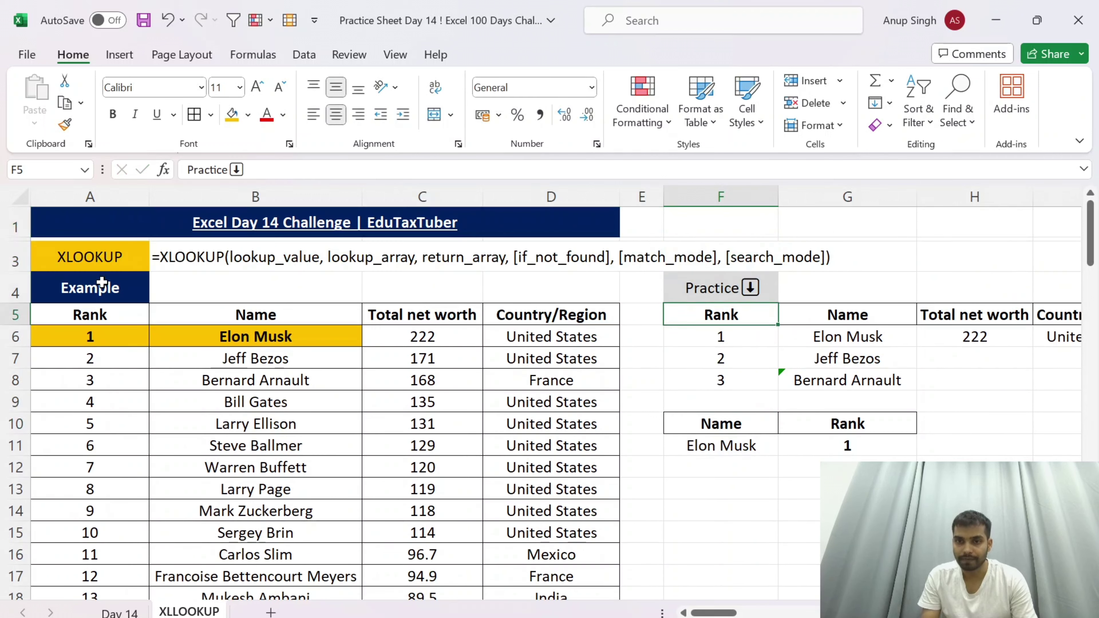
{"action": "key", "text": "Down"}
{"action": "key", "text": "Down"}
{"action": "key", "text": "Down"}
{"action": "key", "text": "Down"}
{"action": "key", "text": "Down"}
{"action": "key", "text": "Down"}
{"action": "key", "text": "Down"}
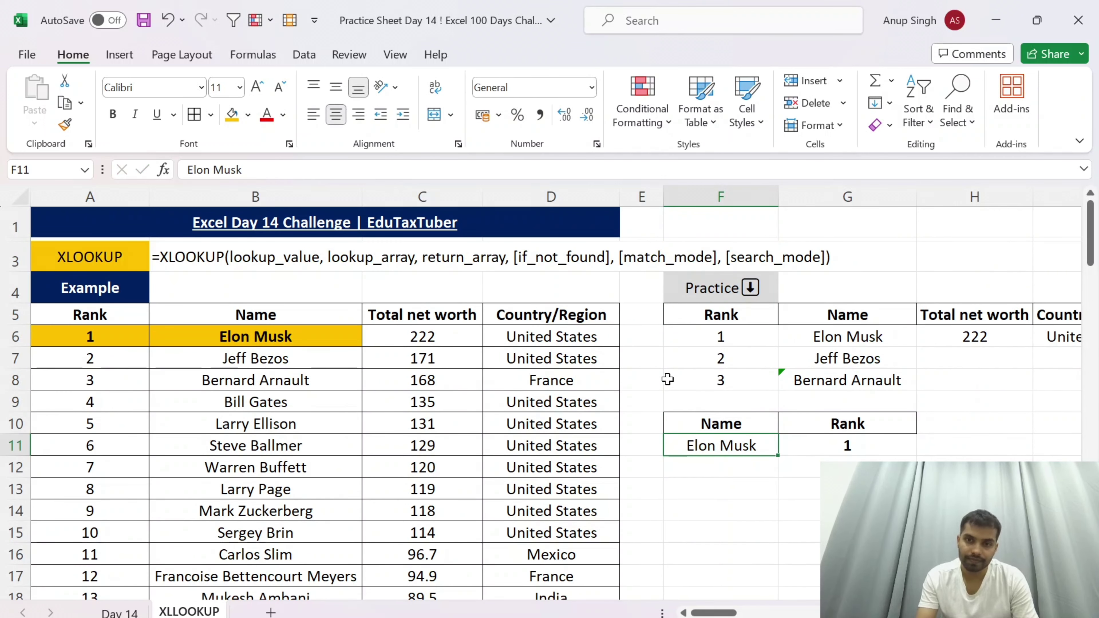
{"action": "left_click", "coordinate": [818, 443]}
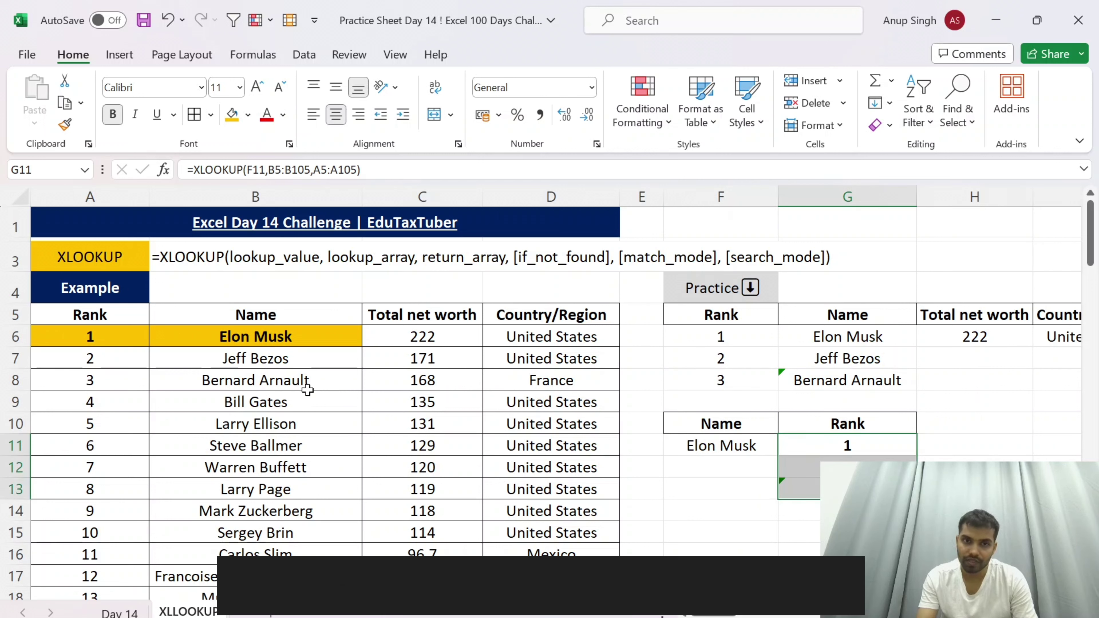
{"action": "left_click", "coordinate": [281, 358]}
{"action": "key", "text": "shift+Down"}
{"action": "key", "text": "shift+Down"}
{"action": "key", "text": "shift+Down"}
{"action": "key", "text": "shift+Down"}
{"action": "key", "text": "shift+Down"}
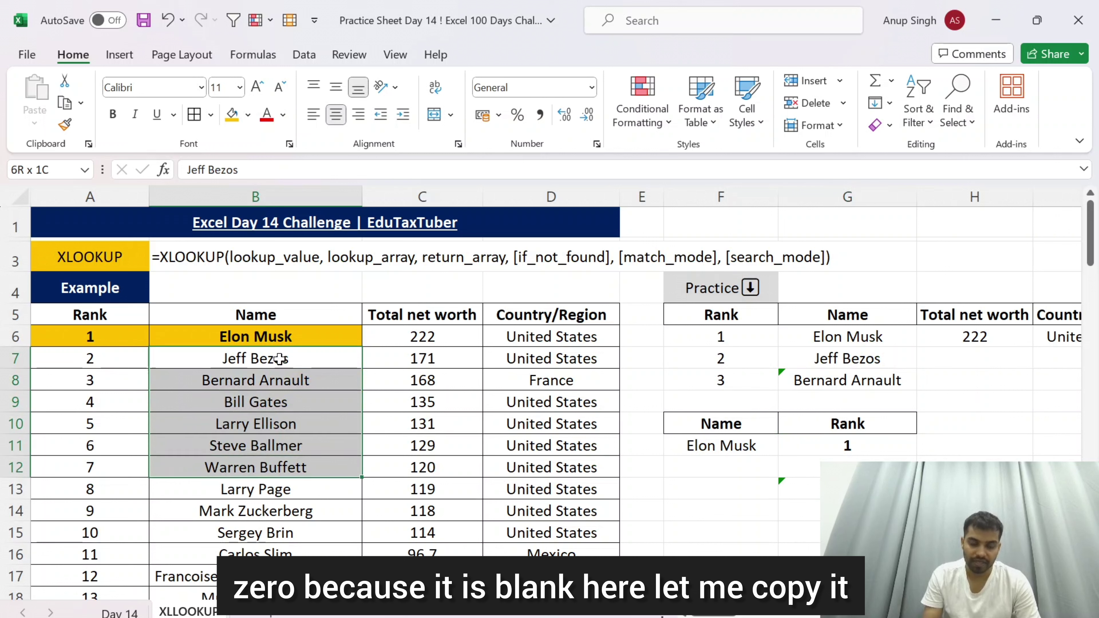
{"action": "key", "text": "ctrl+c"}
{"action": "key", "text": "Right"}
{"action": "key", "text": "Right"}
{"action": "key", "text": "Right"}
{"action": "key", "text": "Right"}
{"action": "key", "text": "Down"}
{"action": "key", "text": "Down"}
{"action": "key", "text": "Down"}
{"action": "key", "text": "Down"}
{"action": "key", "text": "Down"}
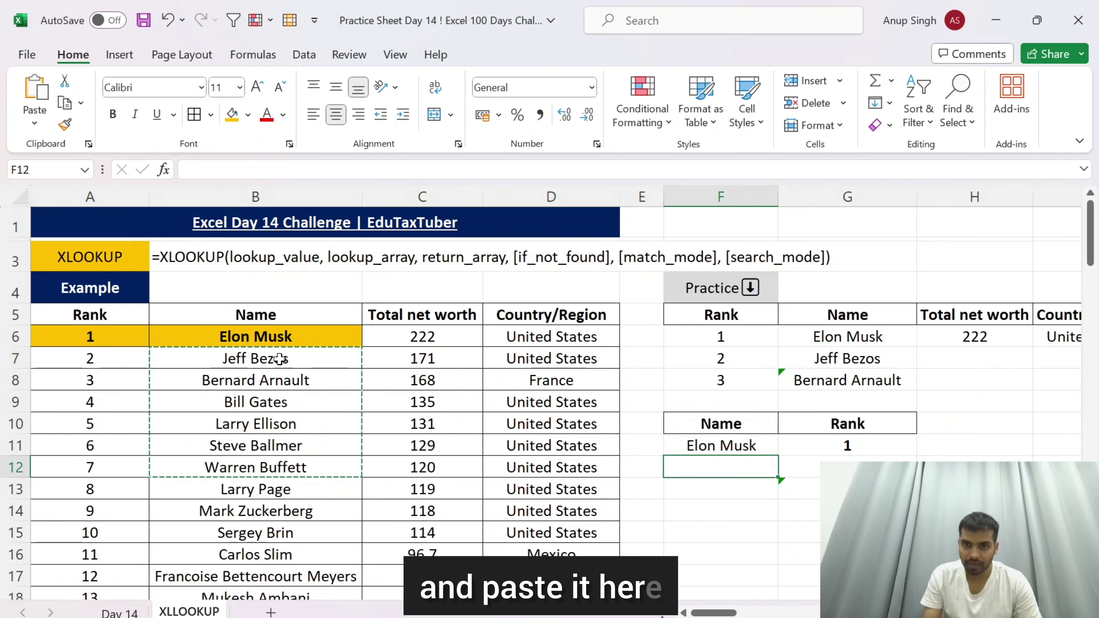
{"action": "key", "text": "ctrl+v"}
{"action": "key", "text": "Right"}
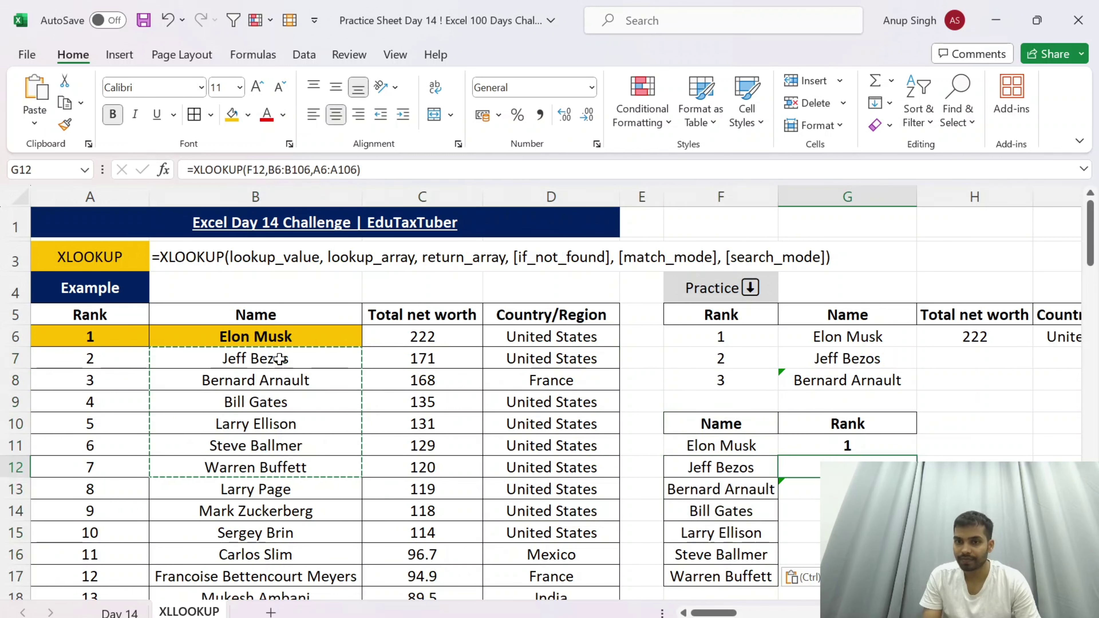
- Step through the XLOOKUP rank formulas in column G, leaving them unchanged
{"action": "key", "text": "Up"}
{"action": "key", "text": "Up"}
{"action": "key", "text": "Up"}
{"action": "key", "text": "Up"}
{"action": "key", "text": "Up"}
{"action": "key", "text": "Up"}
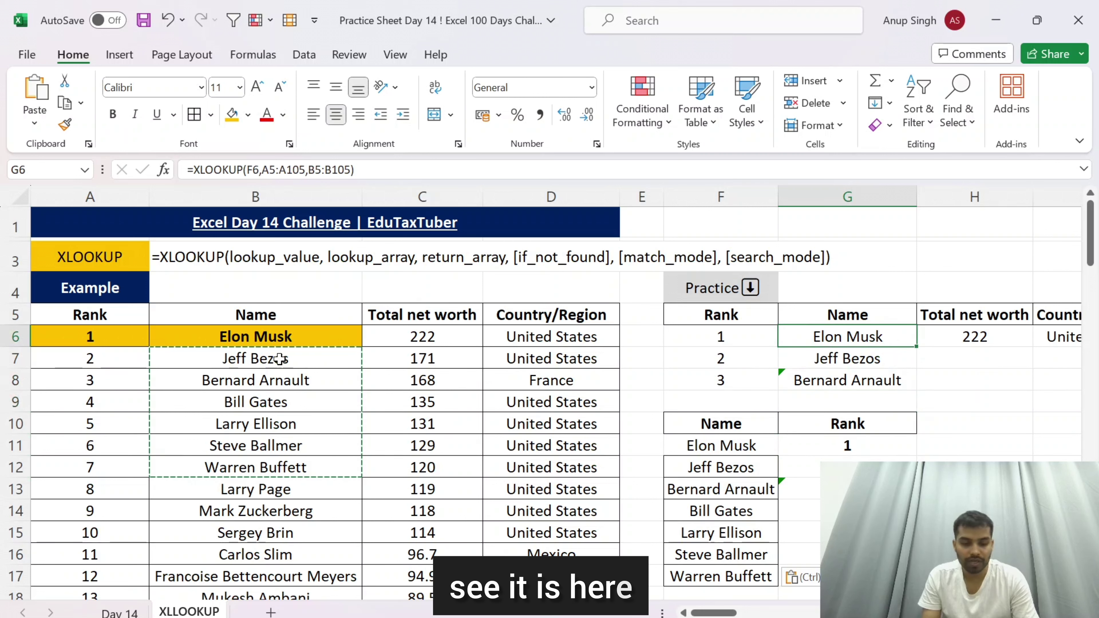
{"action": "key", "text": "Down"}
{"action": "key", "text": "Down"}
{"action": "key", "text": "Escape"}
{"action": "key", "text": "F2"}
{"action": "key", "text": "Return"}
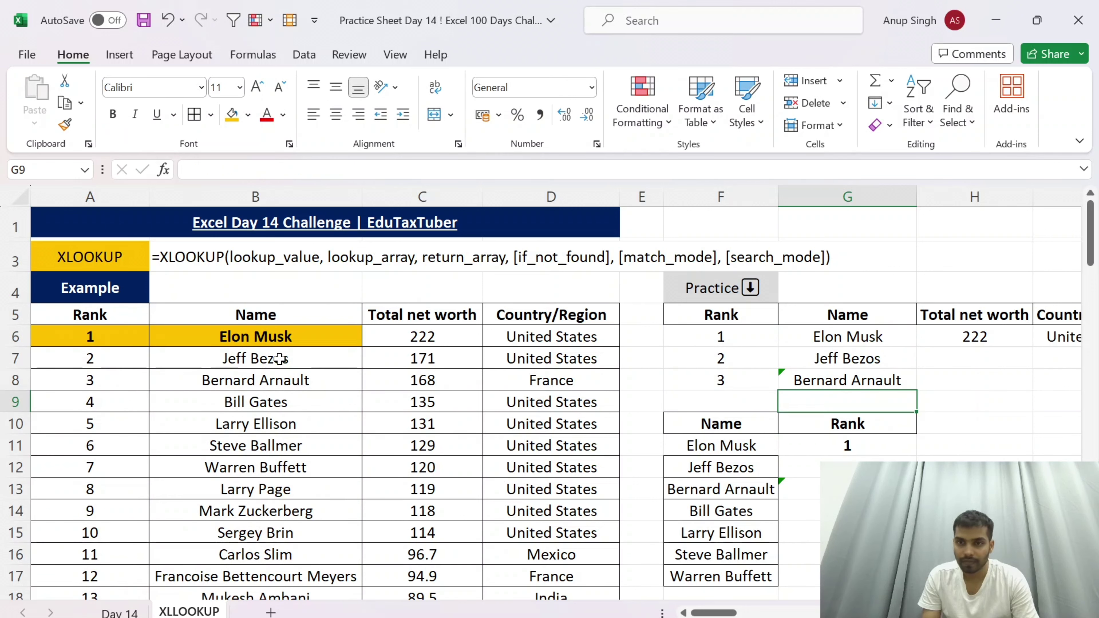
{"action": "key", "text": "Down"}
{"action": "key", "text": "F2"}
{"action": "key", "text": "Return"}
{"action": "key", "text": "F2"}
{"action": "key", "text": "Return"}
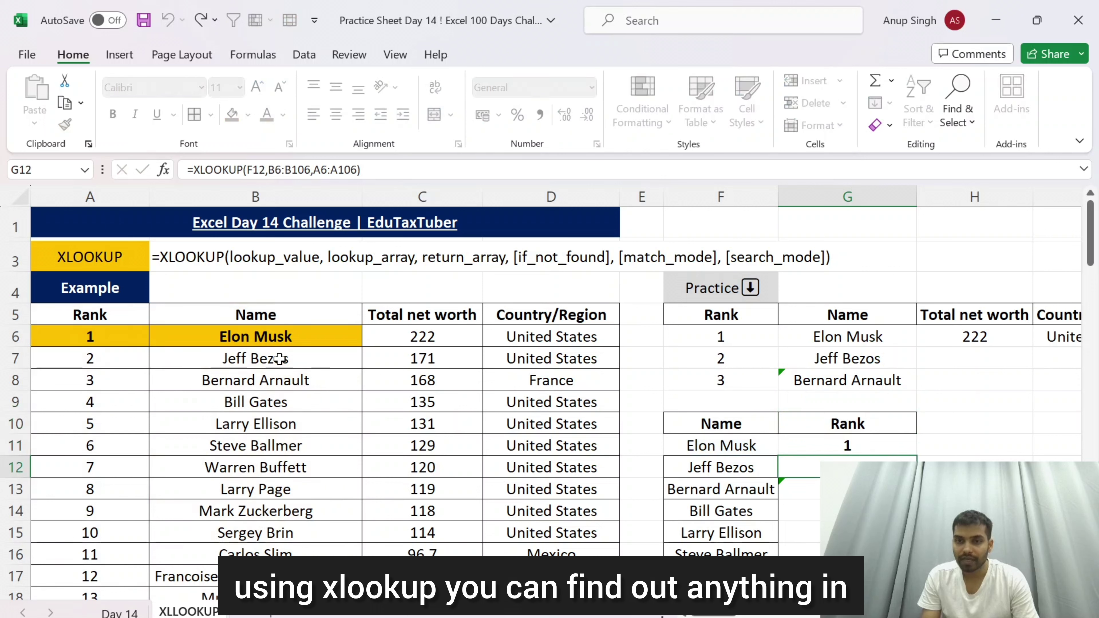
{"action": "key", "text": "F2"}
{"action": "key", "text": "Return"}
{"action": "key", "text": "F2"}
{"action": "key", "text": "Escape"}
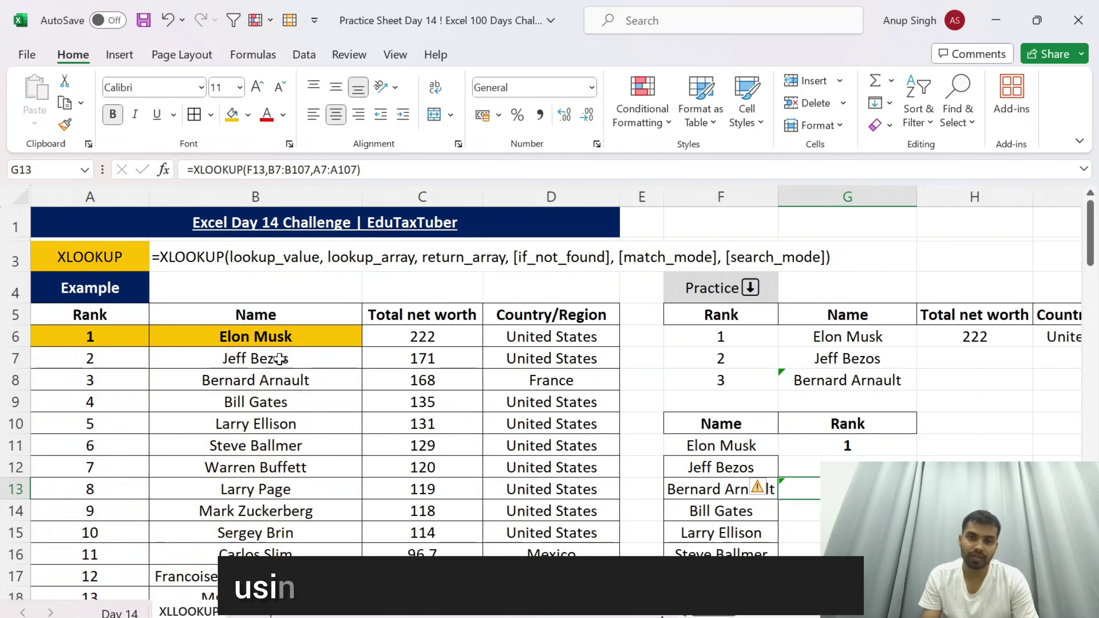
- Recheck the G7 Jeff Bezos lookup formula and the ranks across row 8
{"action": "key", "text": "Up"}
{"action": "key", "text": "Up"}
{"action": "key", "text": "Up"}
{"action": "key", "text": "Up"}
{"action": "key", "text": "Up"}
{"action": "key", "text": "Up"}
{"action": "key", "text": "Up"}
{"action": "key", "text": "Up"}
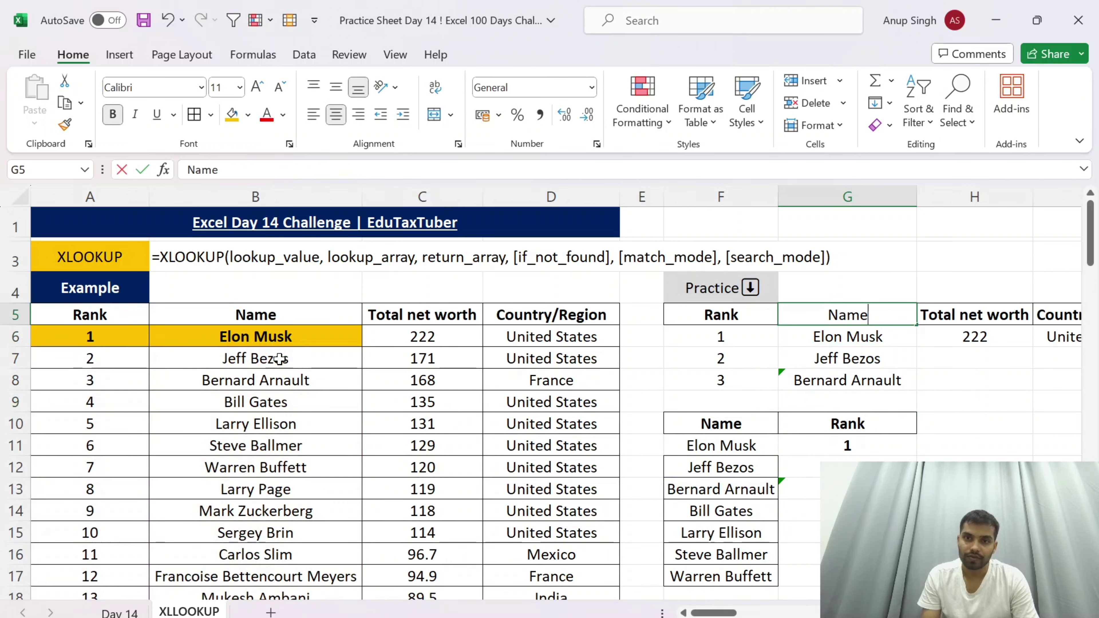
{"action": "key", "text": "Down"}
{"action": "key", "text": "Down"}
{"action": "key", "text": "F2"}
{"action": "key", "text": "Return"}
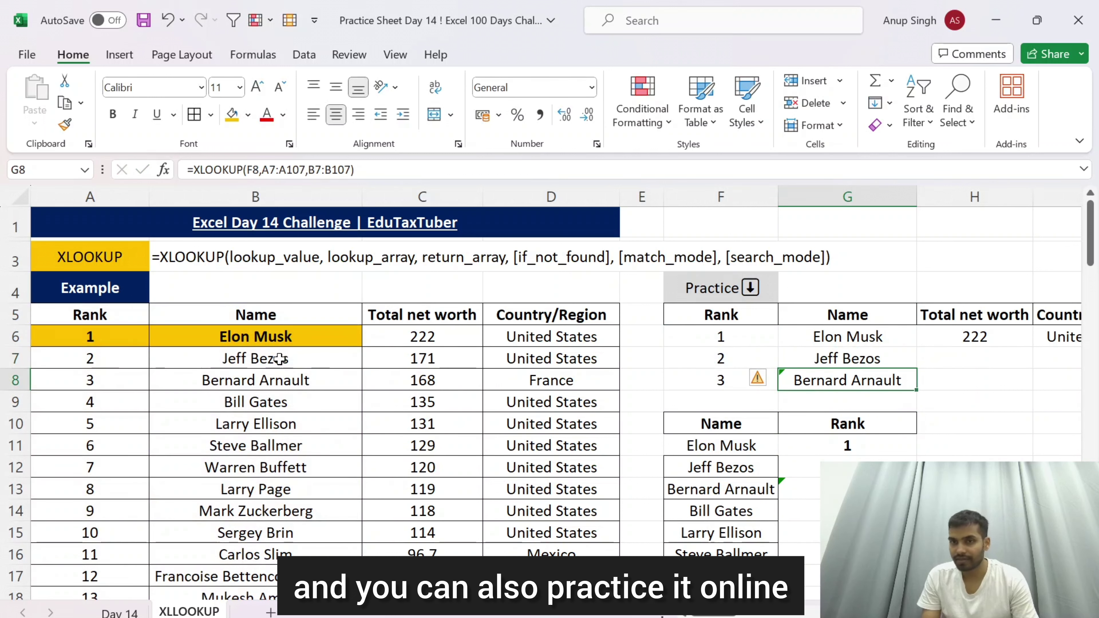
{"action": "key", "text": "Left"}
{"action": "key", "text": "Left"}
{"action": "key", "text": "Left"}
{"action": "key", "text": "Left"}
{"action": "key", "text": "Left"}
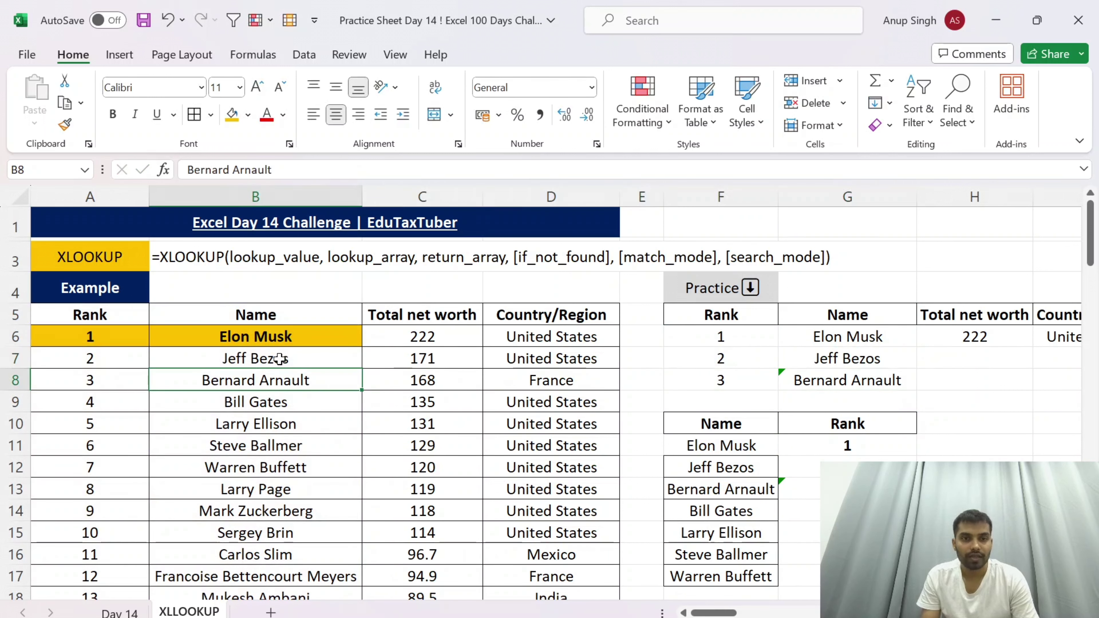
{"action": "key", "text": "Right"}
{"action": "key", "text": "Right"}
{"action": "key", "text": "Right"}
{"action": "key", "text": "Right"}
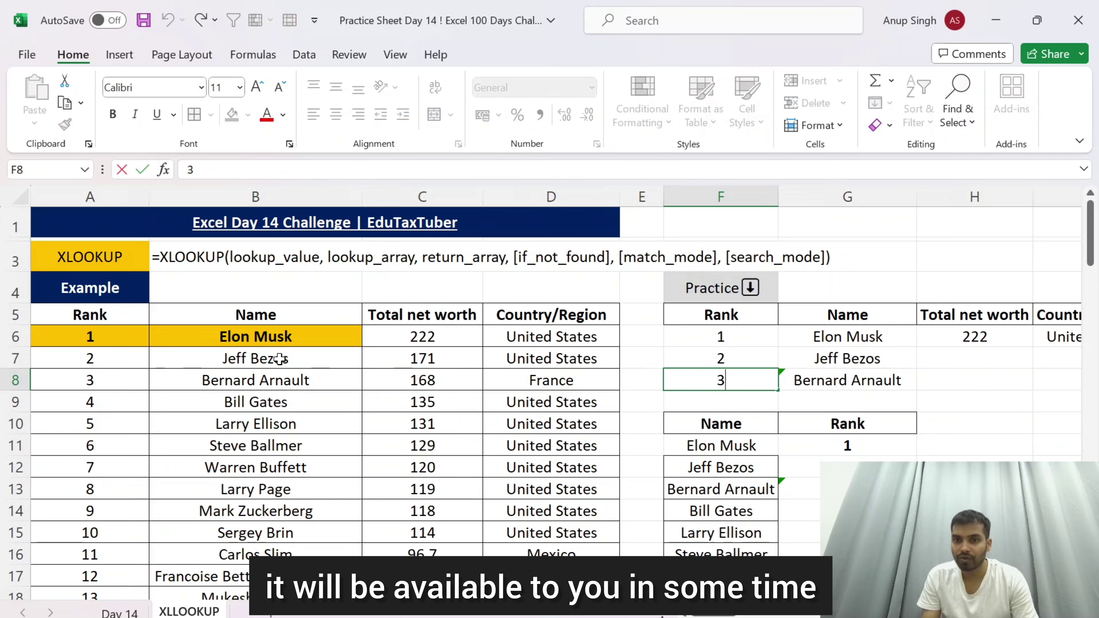
{"action": "key", "text": "Down"}
{"action": "key", "text": "Up"}
{"action": "key", "text": "Up"}
{"action": "key", "text": "Up"}
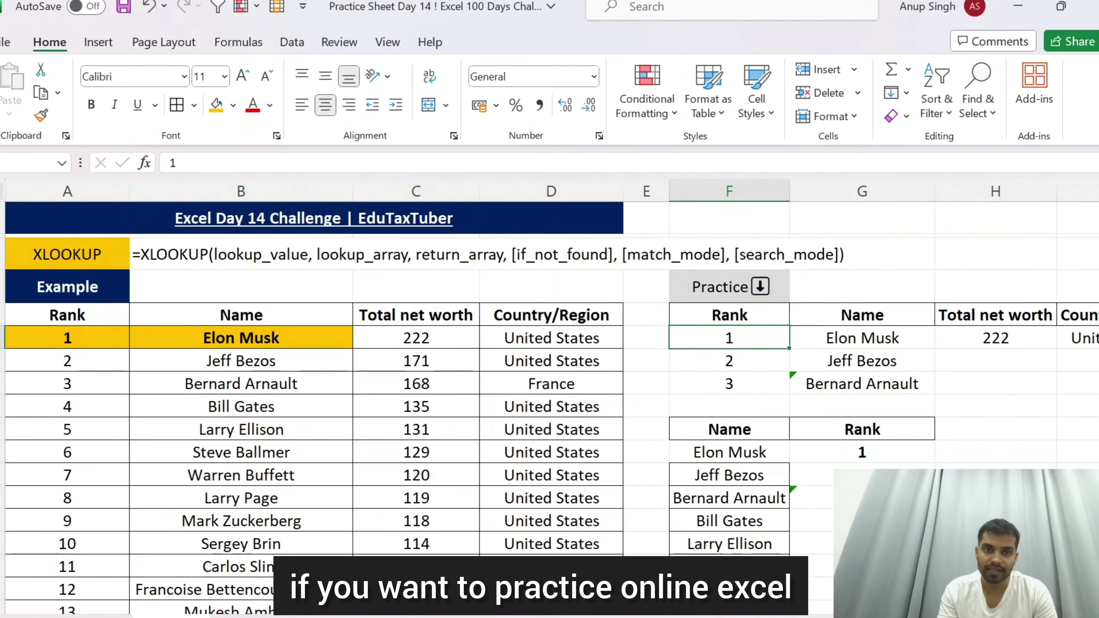
- Move from the XLOOKUP sheet to the Day 14 tips sheet with Ctrl+Page Up
{"action": "key", "text": "ctrl+Page_Up"}
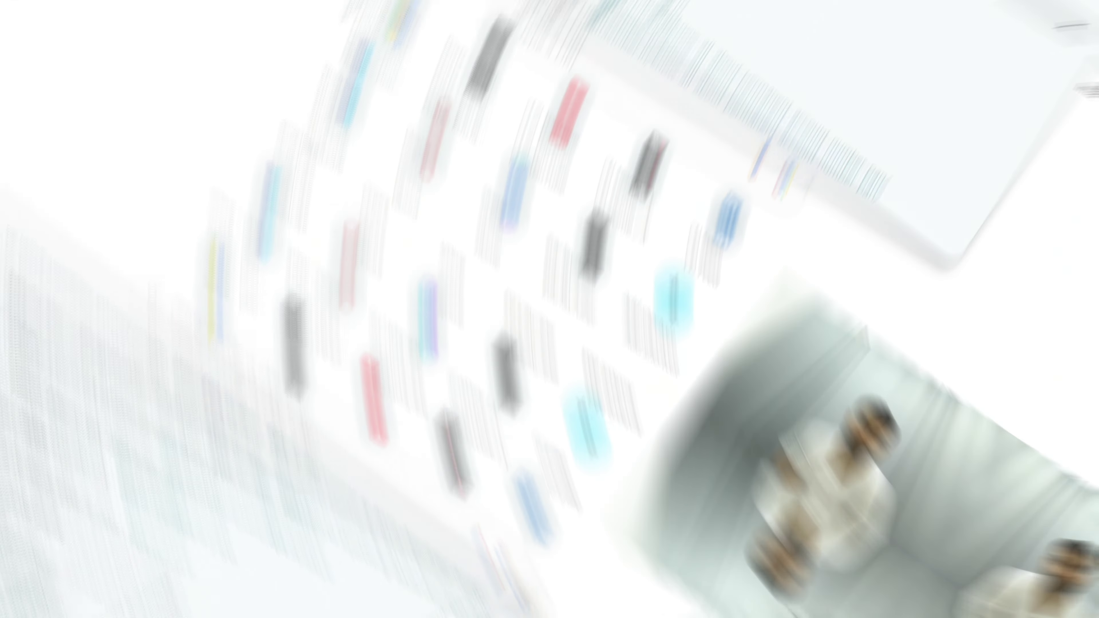
- Search Google for 'edutaxtuber practice excel online' and scroll through the results
{"action": "key", "text": "BackSpace"}
{"action": "key", "text": "BackSpace"}
{"action": "key", "text": "BackSpace"}
{"action": "key", "text": "BackSpace"}
{"action": "key", "text": "BackSpace"}
{"action": "key", "text": "BackSpace"}
{"action": "key", "text": "BackSpace"}
{"action": "key", "text": "BackSpace"}
{"action": "key", "text": "BackSpace"}
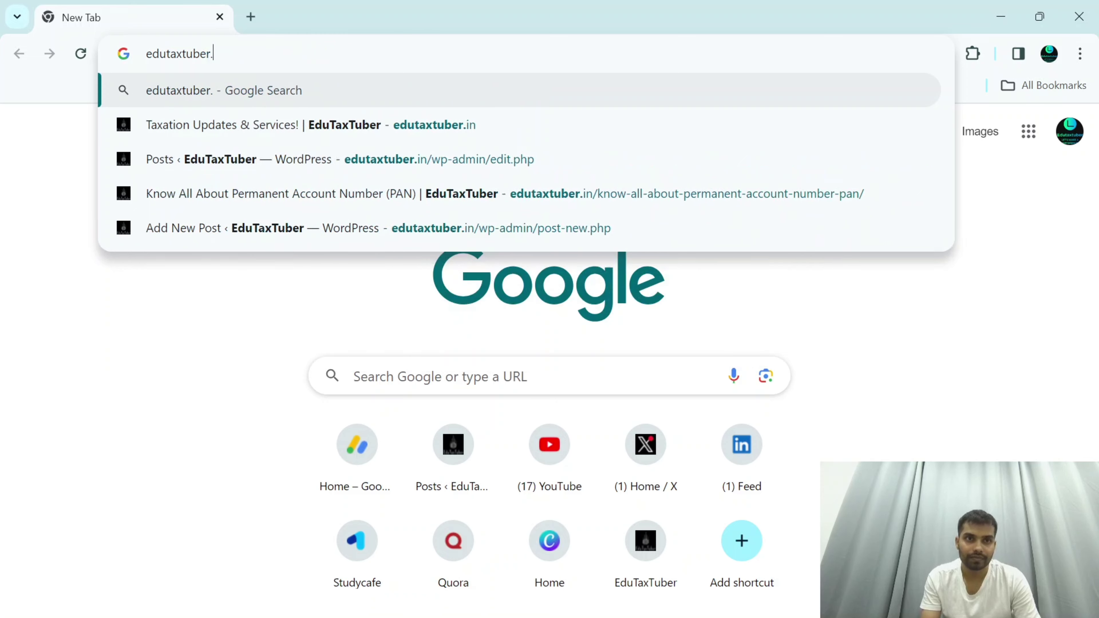
{"action": "key", "text": "BackSpace"}
{"action": "type", "text": "pract"}
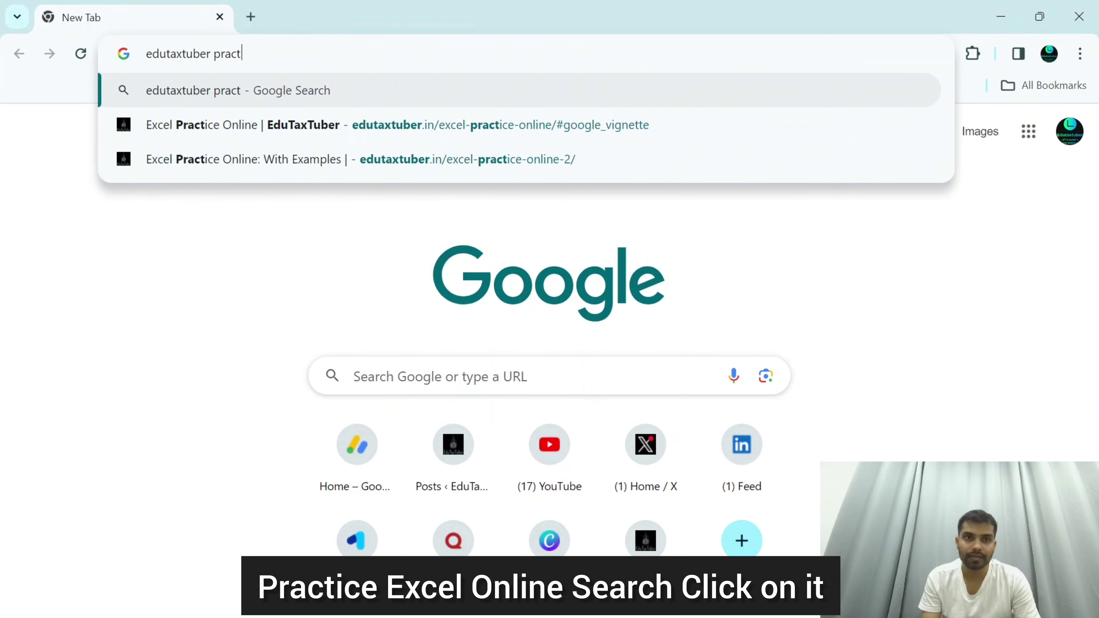
{"action": "type", "text": "ice "}
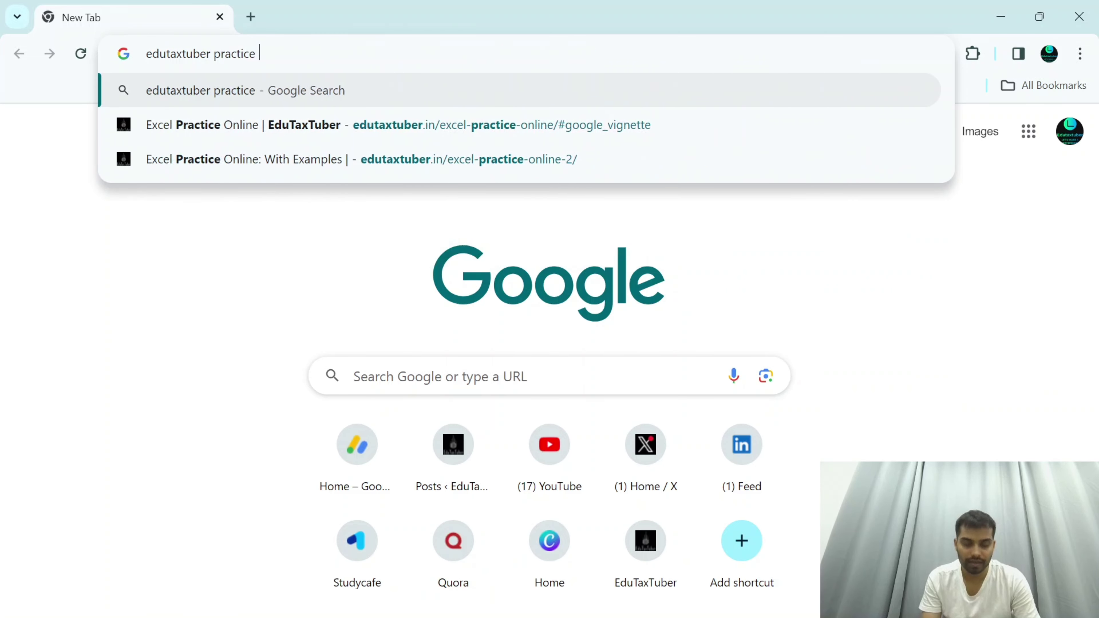
{"action": "type", "text": "excel onl"}
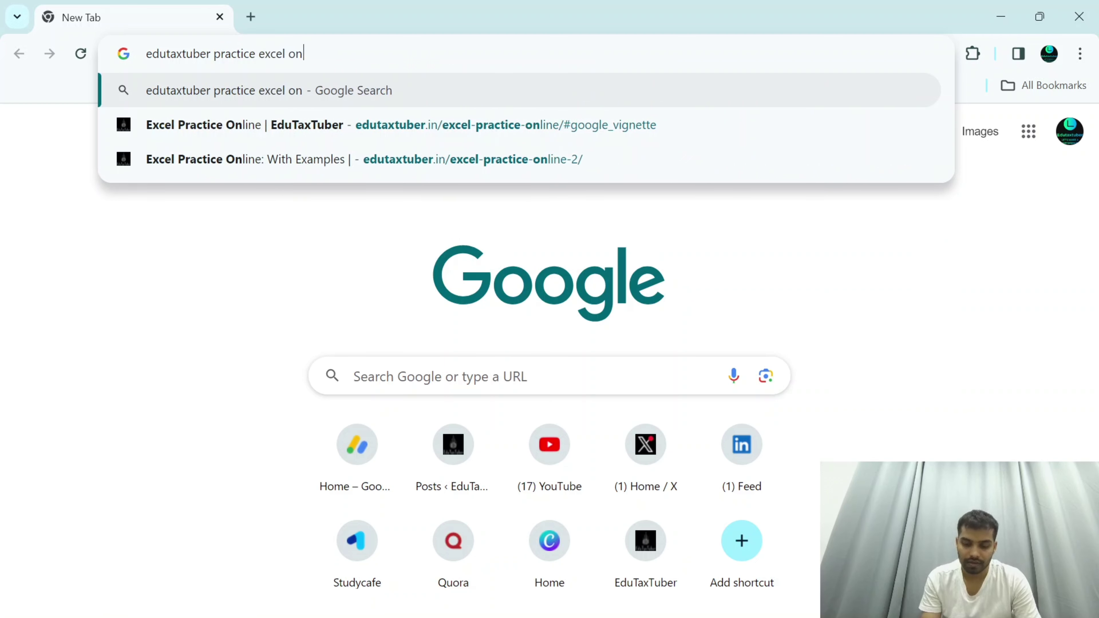
{"action": "type", "text": "ine"}
{"action": "key", "text": "Return"}
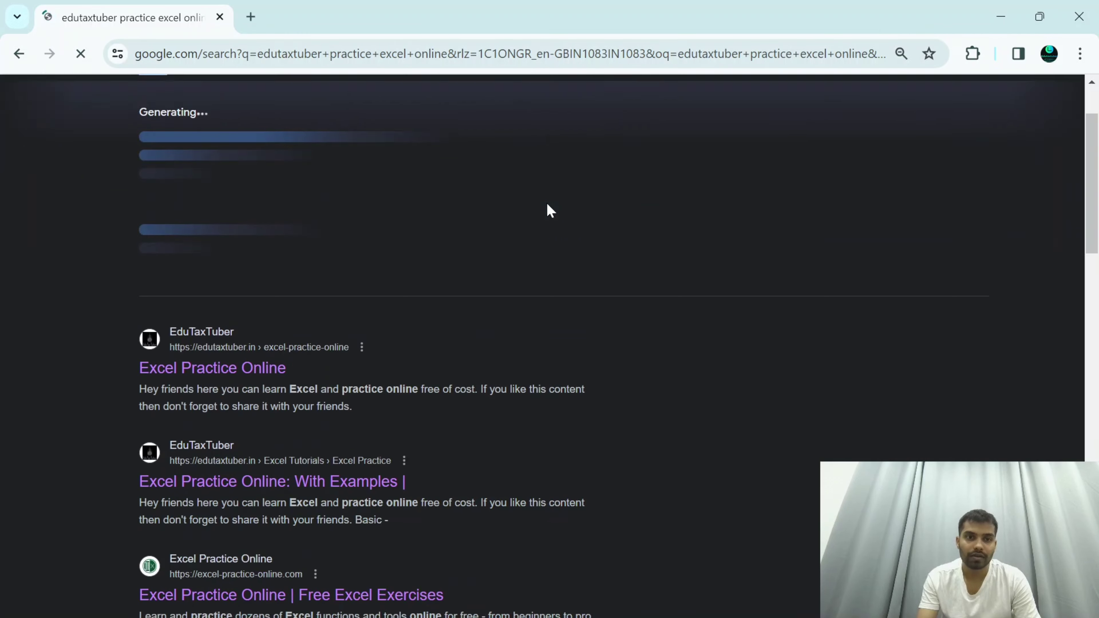
{"action": "scroll", "coordinate": [346, 212], "scroll_direction": "down", "scroll_amount": 3}
{"action": "scroll", "coordinate": [207, 214], "scroll_direction": "down", "scroll_amount": 3}
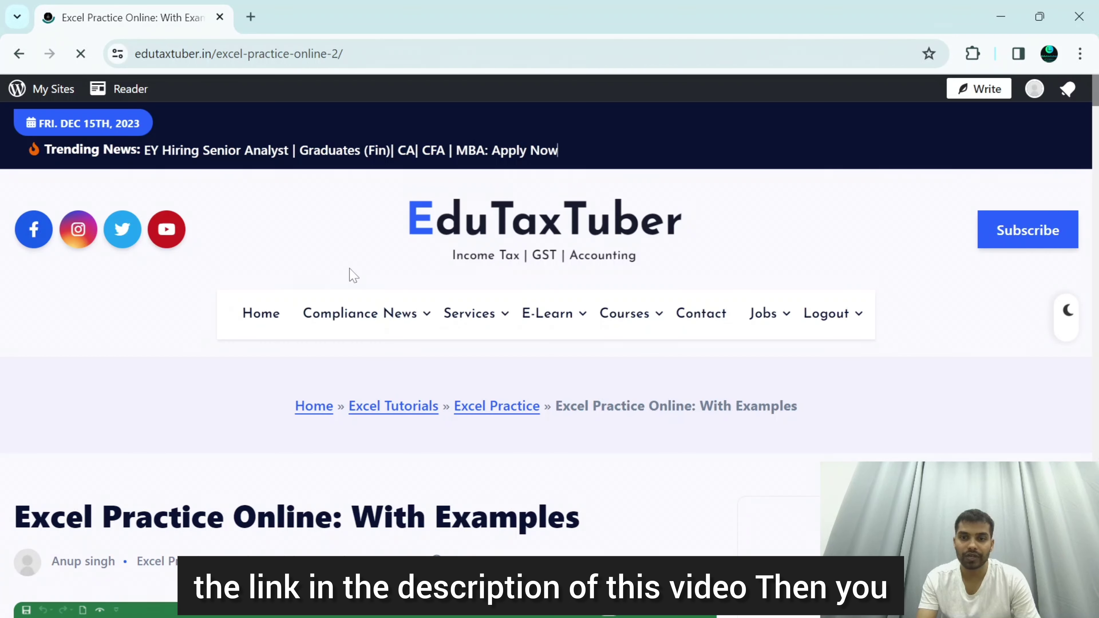
- On the embedded practice sheet, enter an addition formula returning 7 in cell F10
{"action": "scroll", "coordinate": [350, 276], "scroll_direction": "down", "scroll_amount": 10}
{"action": "scroll", "coordinate": [350, 276], "scroll_direction": "down", "scroll_amount": 5}
{"action": "scroll", "coordinate": [351, 276], "scroll_direction": "down", "scroll_amount": 5}
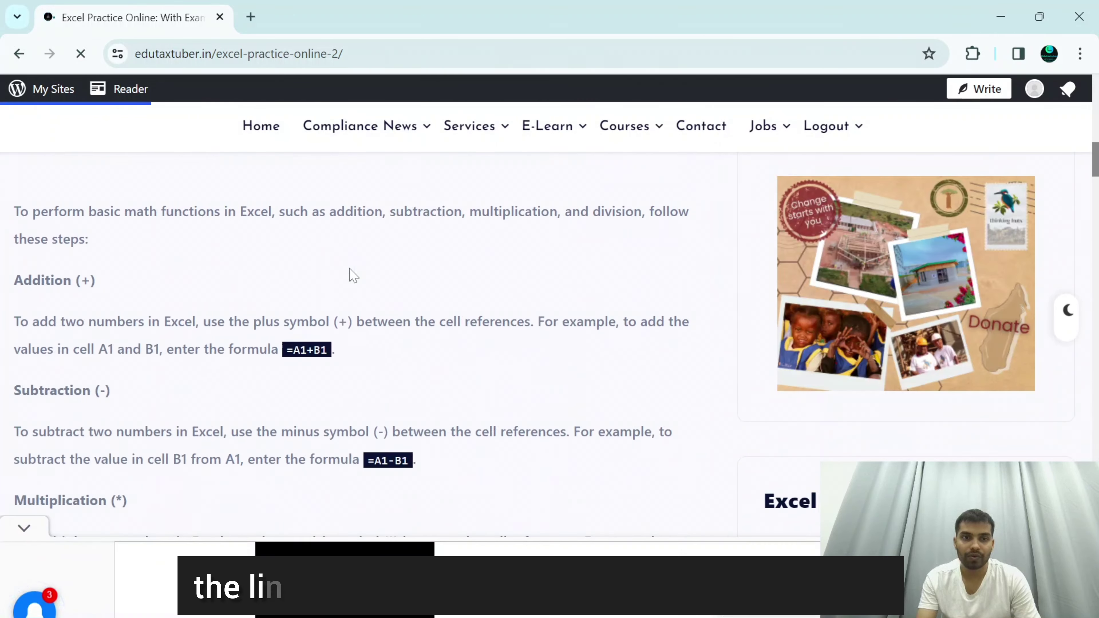
{"action": "scroll", "coordinate": [351, 276], "scroll_direction": "down", "scroll_amount": 5}
{"action": "scroll", "coordinate": [332, 284], "scroll_direction": "down", "scroll_amount": 10}
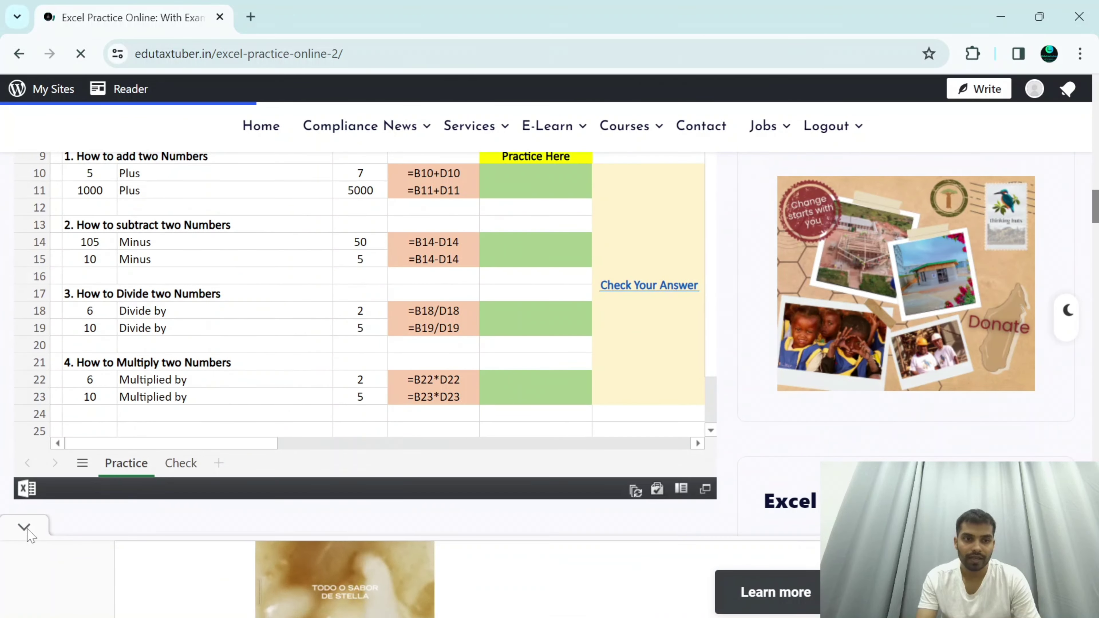
{"action": "scroll", "coordinate": [257, 393], "scroll_direction": "up", "scroll_amount": 4}
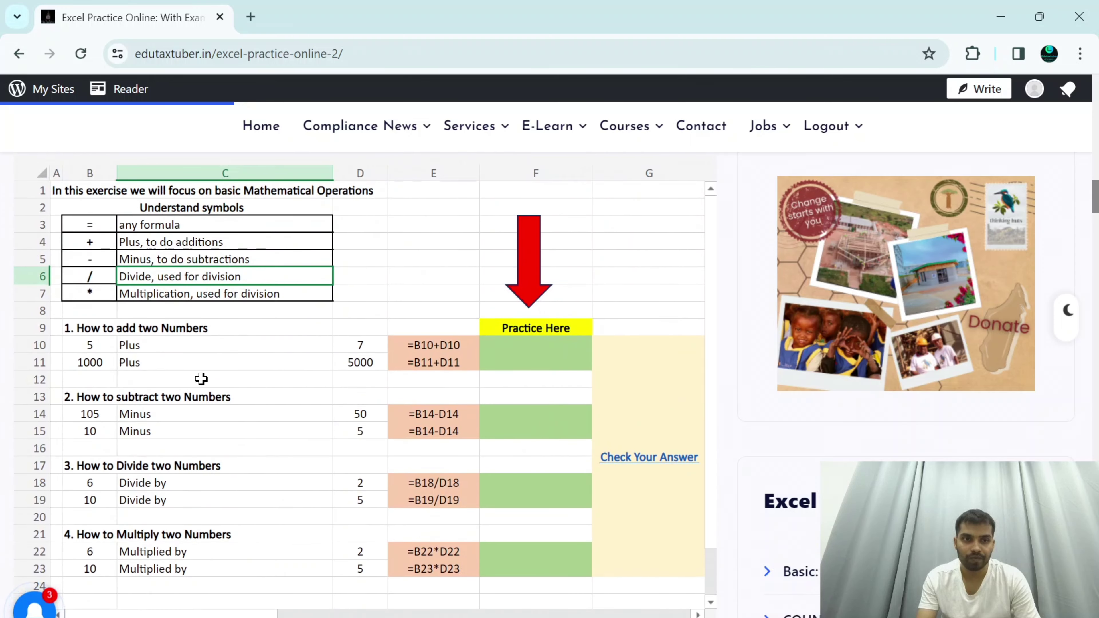
{"action": "left_click", "coordinate": [524, 347]}
{"action": "type", "text": "=B10+"}
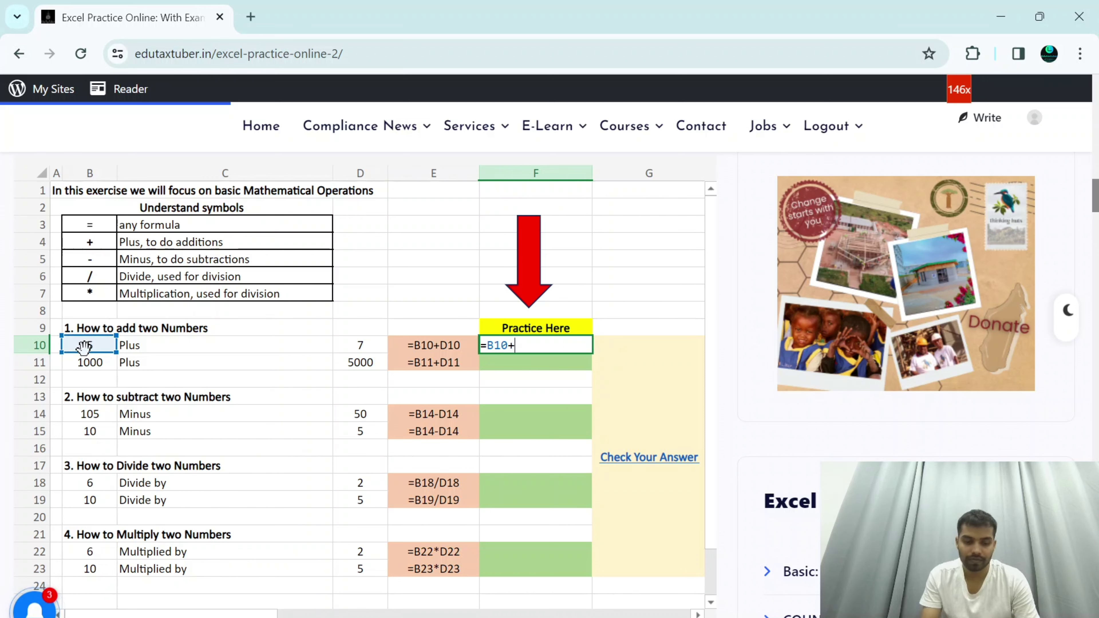
{"action": "key", "text": "Return"}
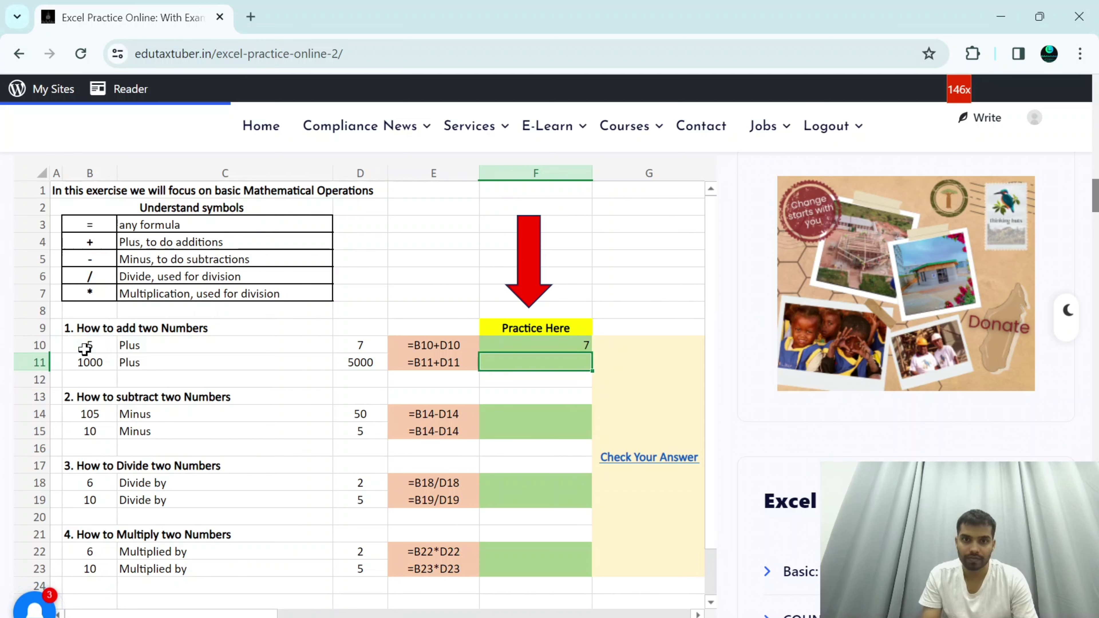
{"action": "key", "text": "Up"}
{"action": "key", "text": "Down"}
{"action": "key", "text": "Down"}
{"action": "key", "text": "Left"}
{"action": "key", "text": "Home"}
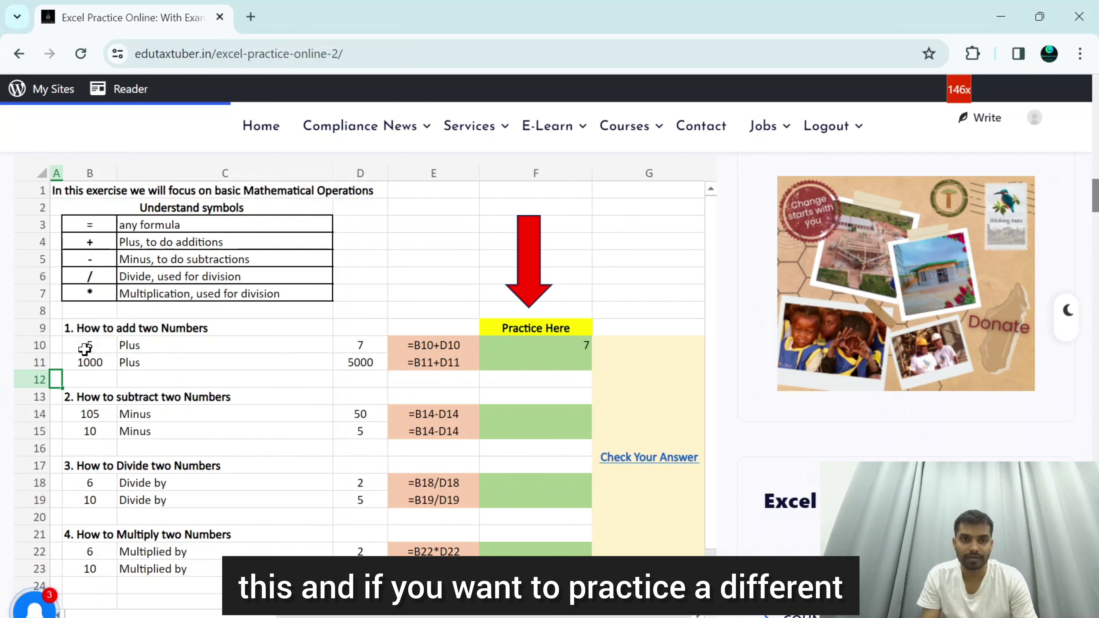
{"action": "scroll", "coordinate": [462, 374], "scroll_direction": "down", "scroll_amount": 5}
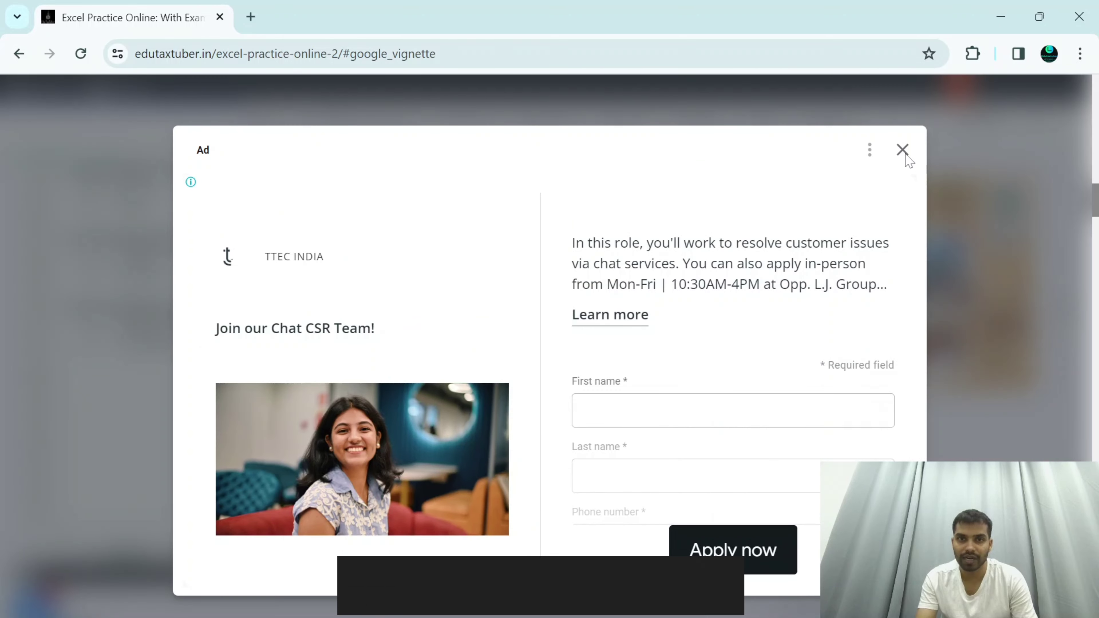
- Close the full-page vignette ad and scroll down the COUNT practice page
{"action": "left_click", "coordinate": [903, 149]}
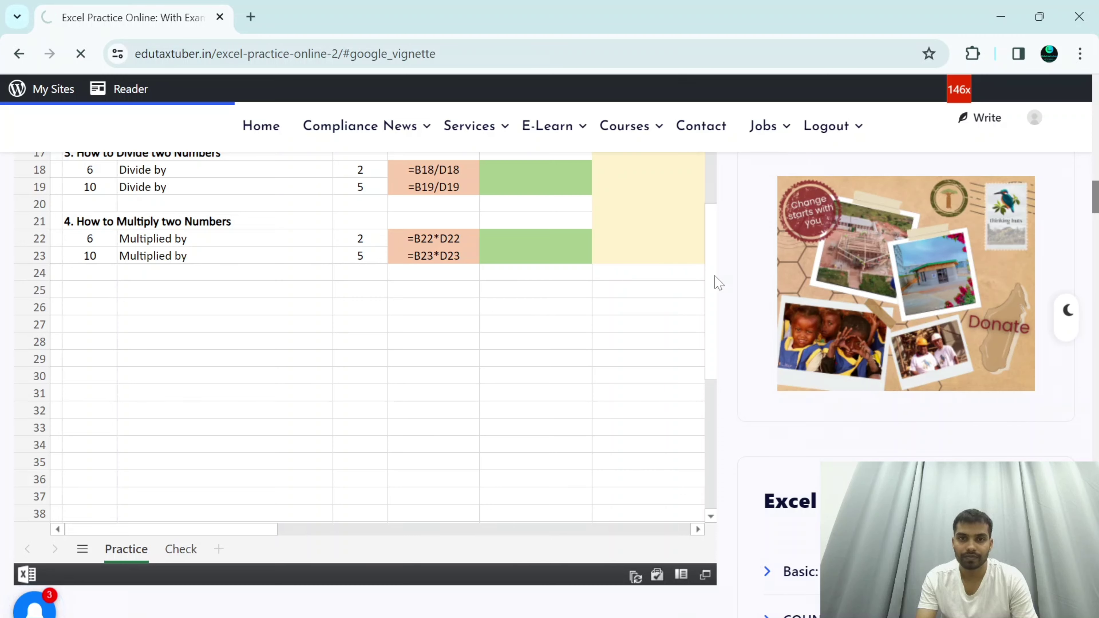
{"action": "scroll", "coordinate": [712, 283], "scroll_direction": "down", "scroll_amount": 10}
{"action": "scroll", "coordinate": [626, 336], "scroll_direction": "down", "scroll_amount": 4}
{"action": "scroll", "coordinate": [627, 336], "scroll_direction": "down", "scroll_amount": 8}
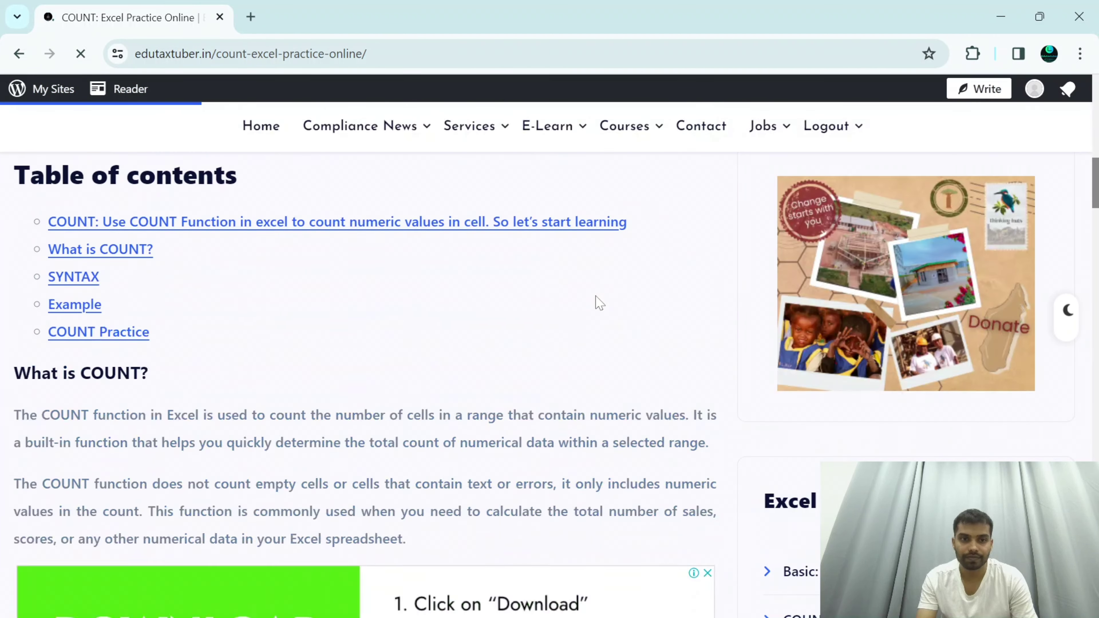
{"action": "scroll", "coordinate": [599, 302], "scroll_direction": "down", "scroll_amount": 5}
{"action": "scroll", "coordinate": [596, 301], "scroll_direction": "down", "scroll_amount": 6}
{"action": "scroll", "coordinate": [729, 314], "scroll_direction": "down", "scroll_amount": 4}
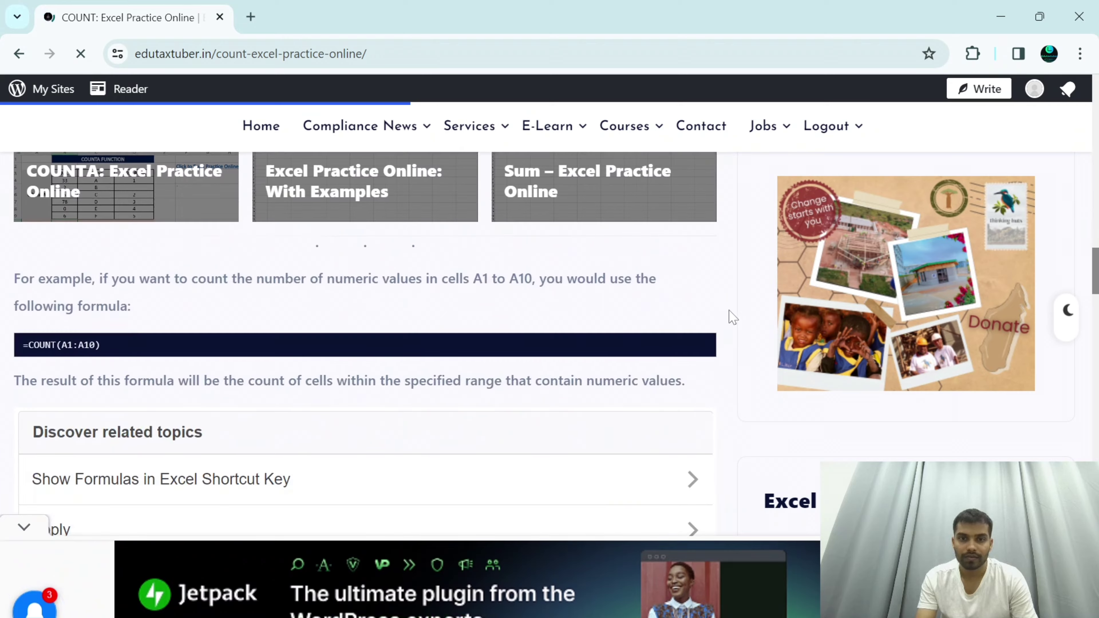
{"action": "scroll", "coordinate": [521, 314], "scroll_direction": "down", "scroll_amount": 2}
{"action": "scroll", "coordinate": [521, 310], "scroll_direction": "down", "scroll_amount": 4}
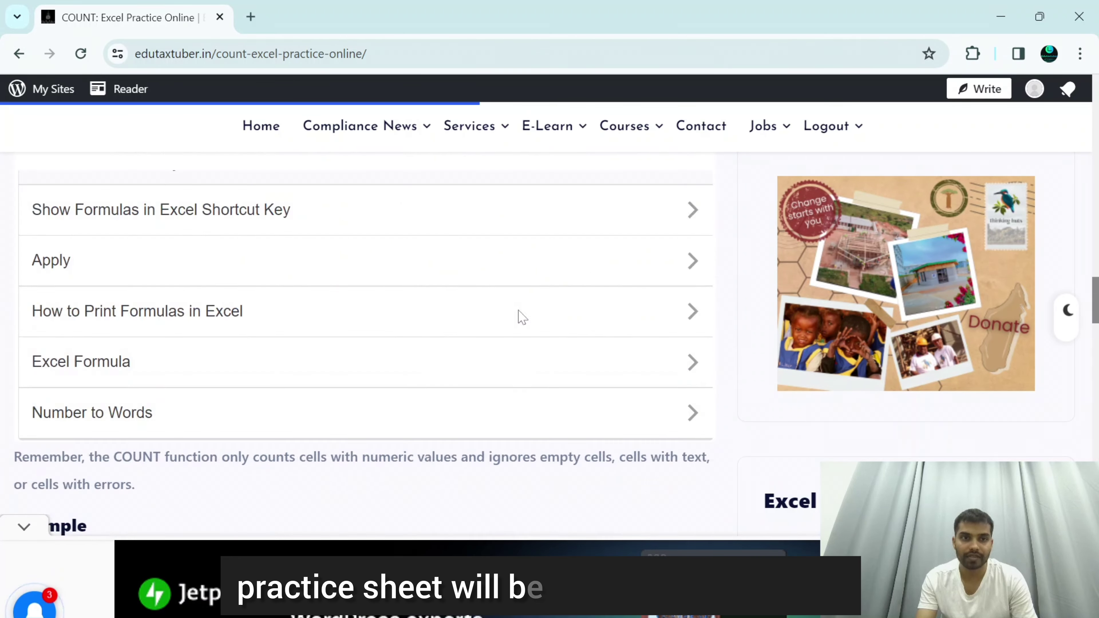
- Jump to the COUNT Practice section from the Table of contents
{"action": "scroll", "coordinate": [523, 317], "scroll_direction": "up", "scroll_amount": 4}
{"action": "scroll", "coordinate": [522, 318], "scroll_direction": "up", "scroll_amount": 4}
{"action": "scroll", "coordinate": [522, 317], "scroll_direction": "up", "scroll_amount": 4}
{"action": "scroll", "coordinate": [523, 318], "scroll_direction": "up", "scroll_amount": 5}
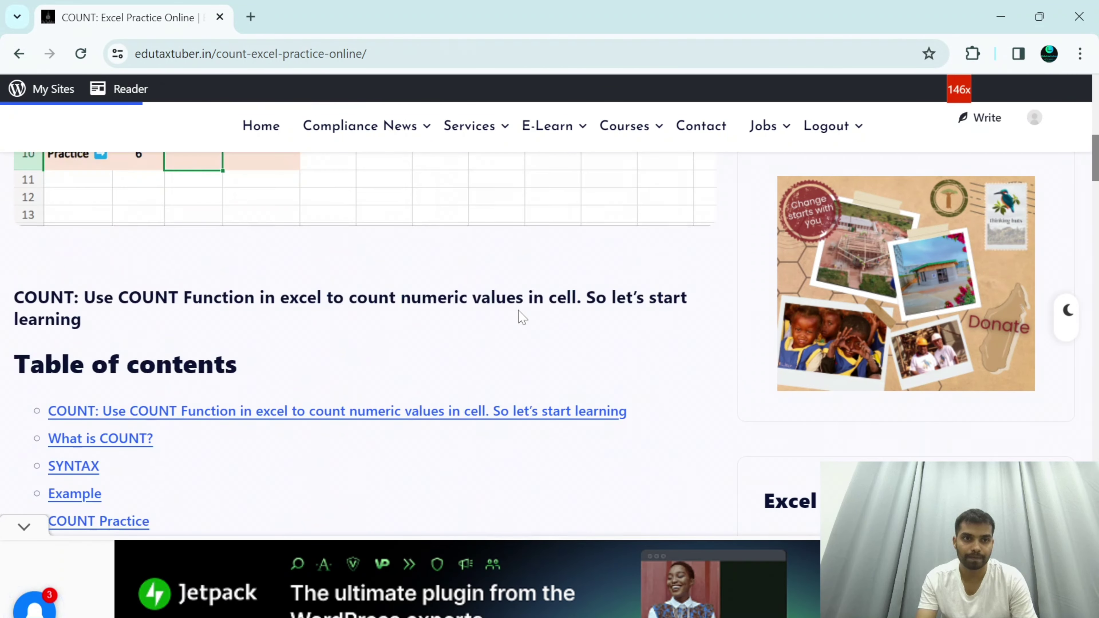
{"action": "scroll", "coordinate": [511, 320], "scroll_direction": "down", "scroll_amount": 3}
{"action": "left_click", "coordinate": [130, 350]}
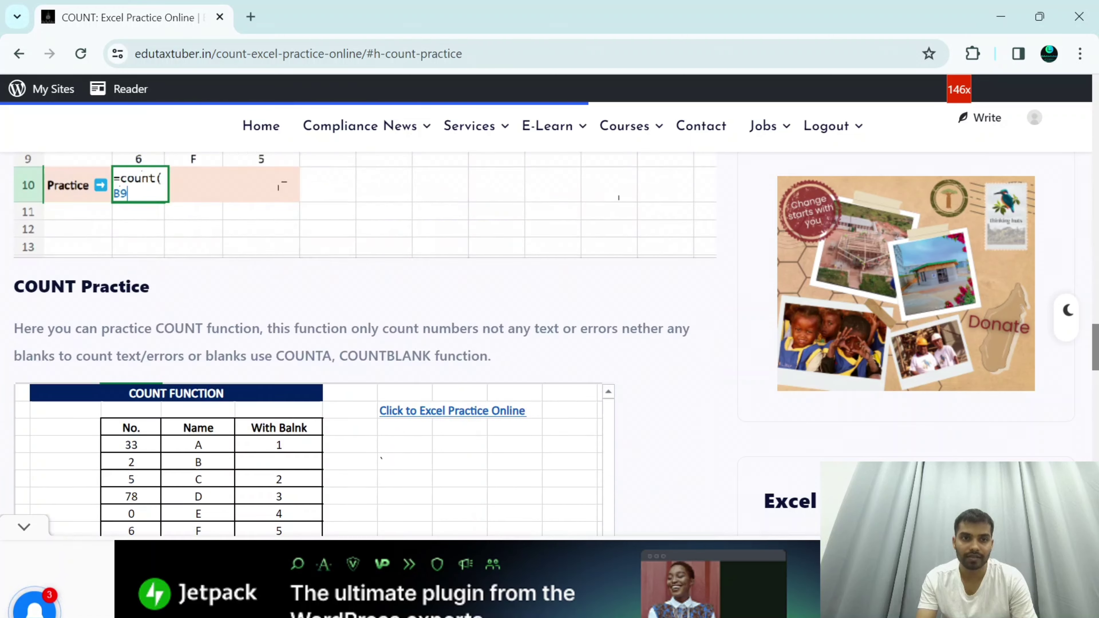
- Enter a COUNT formula over the No. column, giving 6, and compare it with the Answer cell
{"action": "scroll", "coordinate": [198, 346], "scroll_direction": "down", "scroll_amount": 4}
{"action": "type", "text": "="}
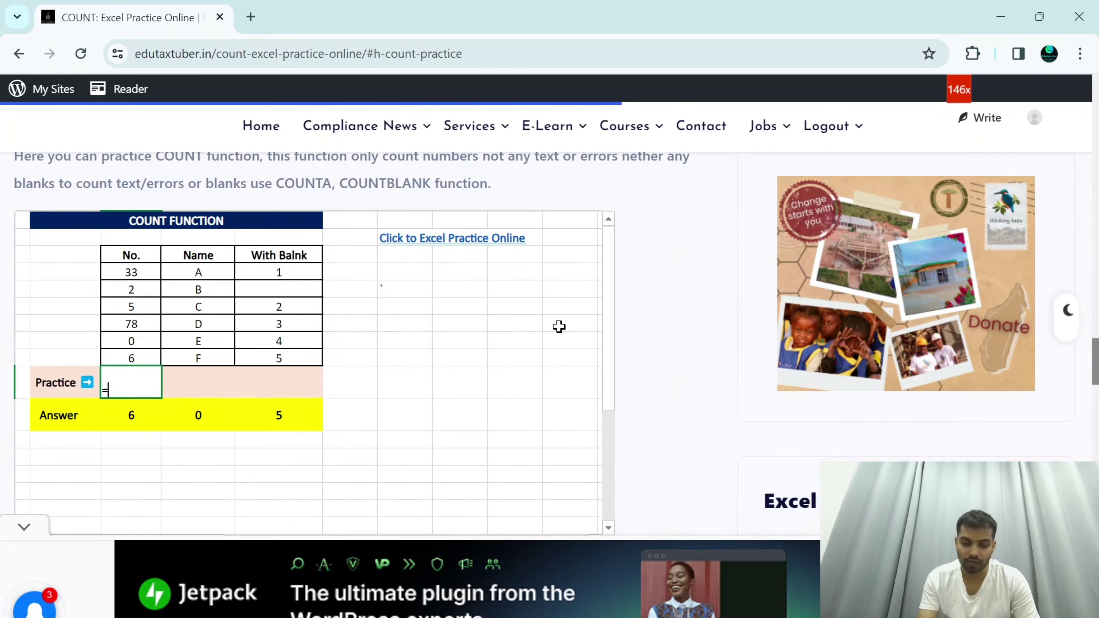
{"action": "type", "text": "count"}
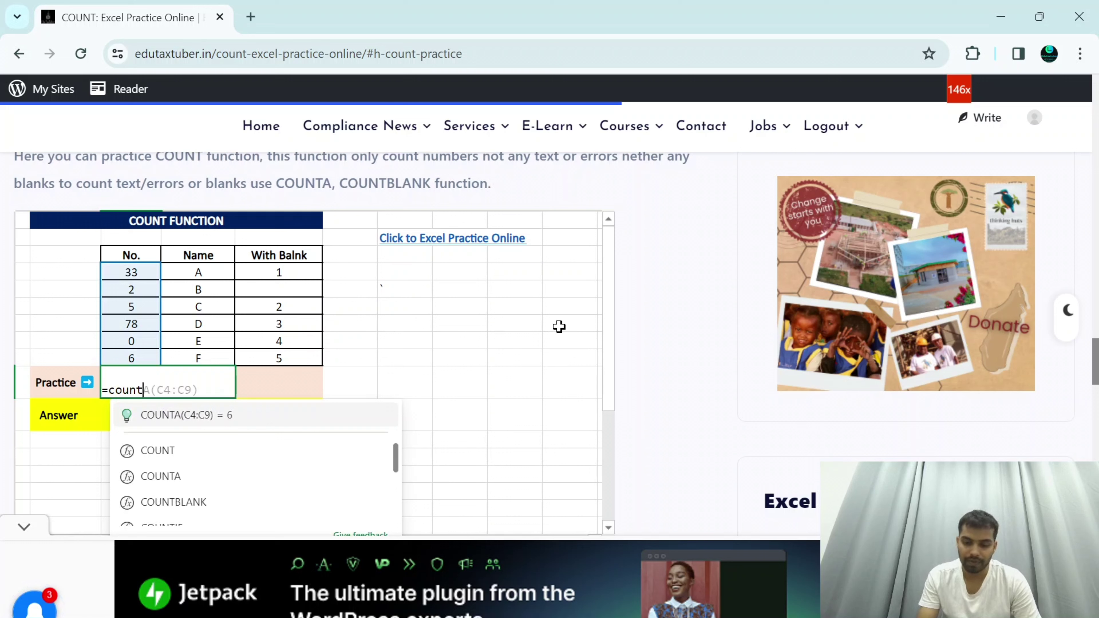
{"action": "type", "text": "("}
{"action": "key", "text": "Up"}
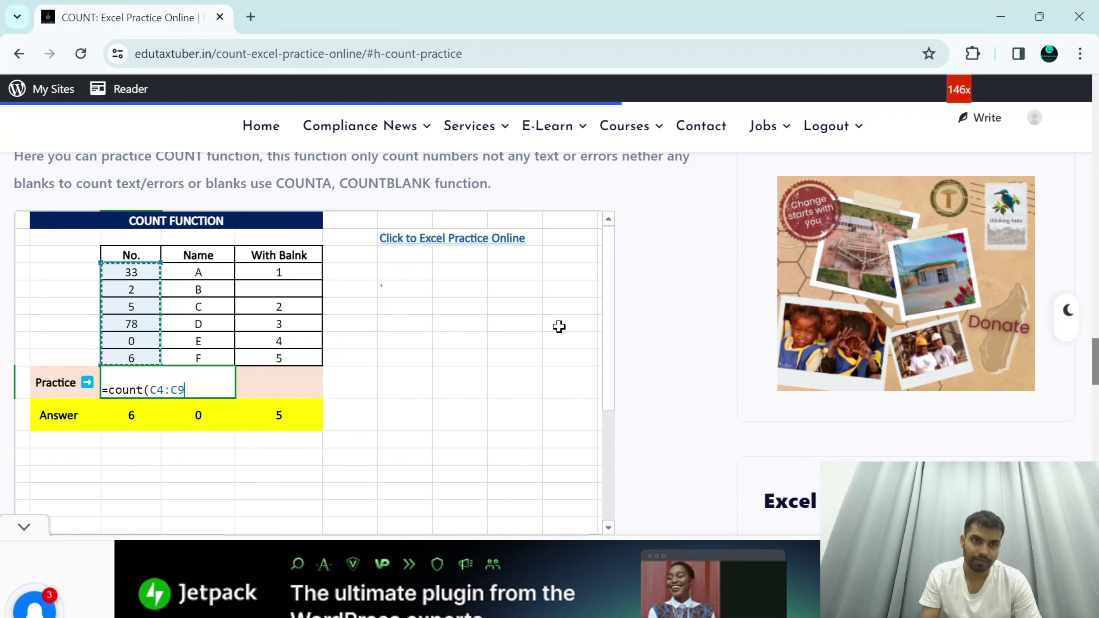
{"action": "key", "text": "Tab"}
{"action": "key", "text": "F2"}
{"action": "key", "text": "Return"}
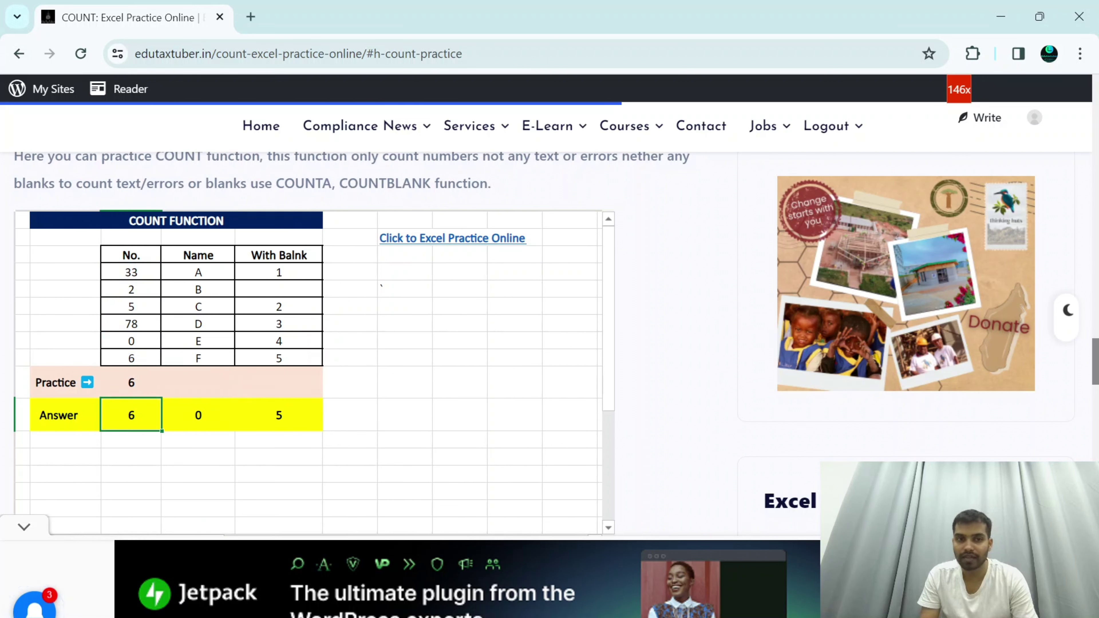
{"action": "key", "text": "F2"}
{"action": "key", "text": "Escape"}
{"action": "type", "text": "="}
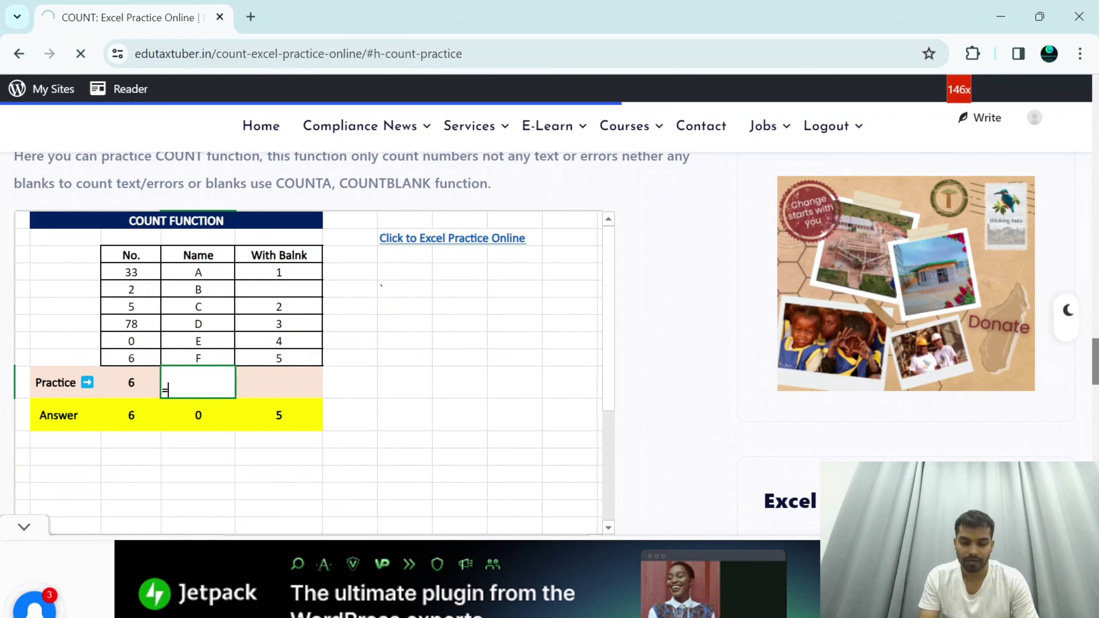
- Fill the Name and With Balnk practice cells with COUNT formulas, giving 0 and 5
{"action": "type", "text": "cou"}
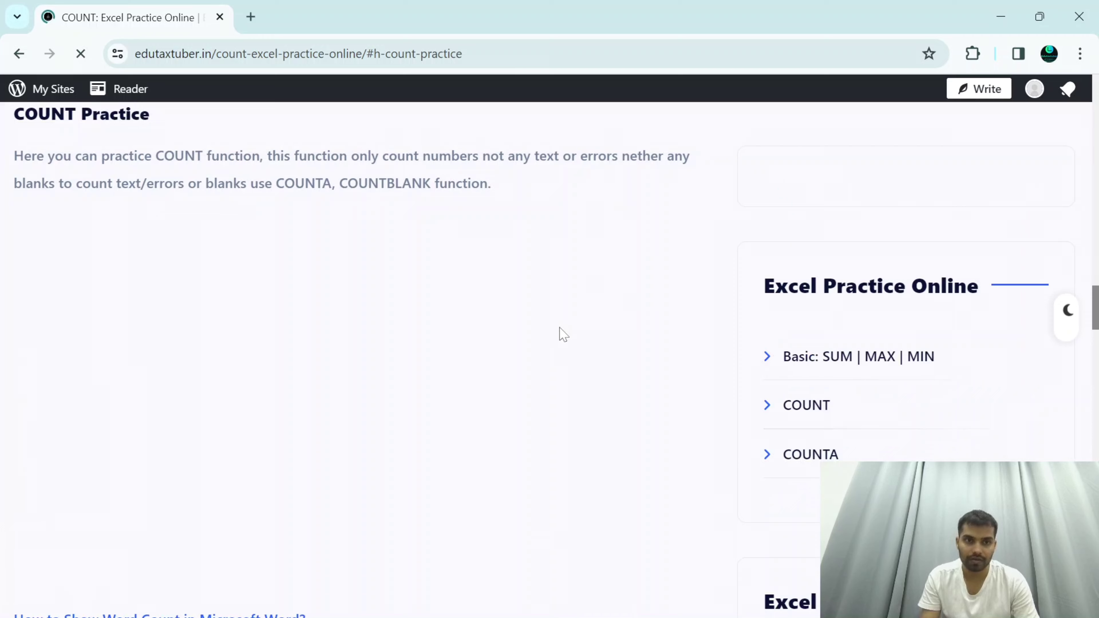
{"action": "type", "text": "ou"}
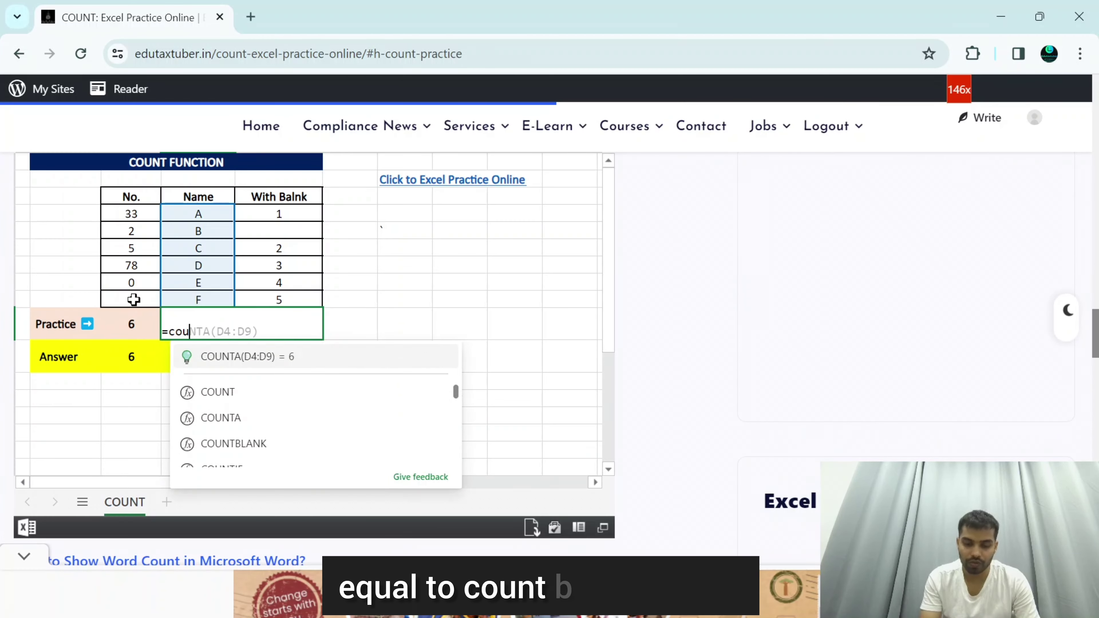
{"action": "type", "text": "(D5"}
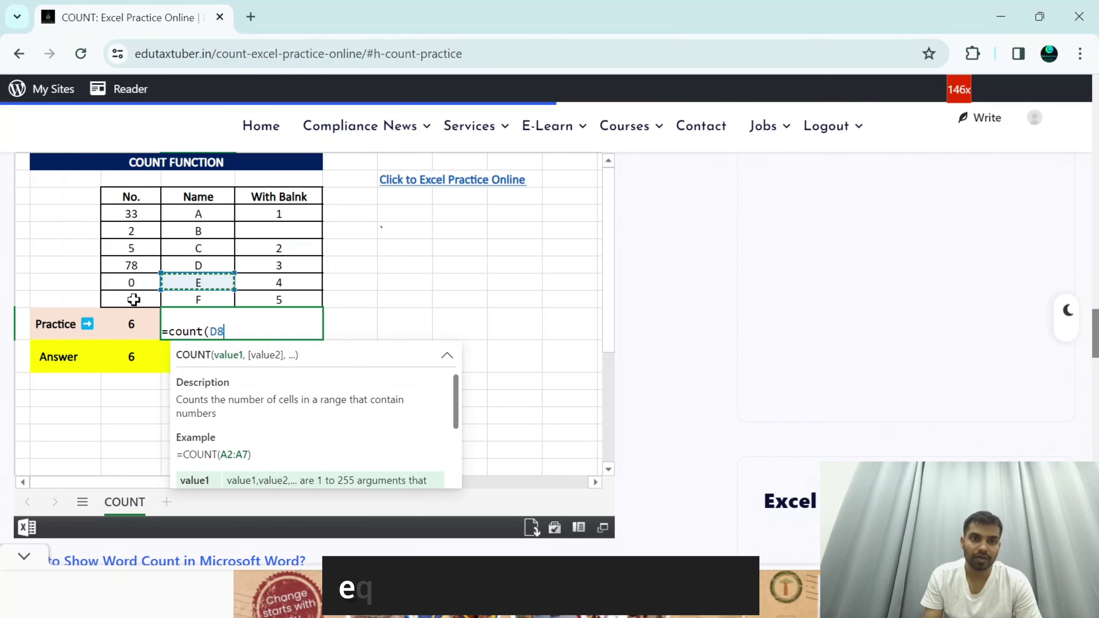
{"action": "type", "text": ":D9"}
{"action": "key", "text": "Tab"}
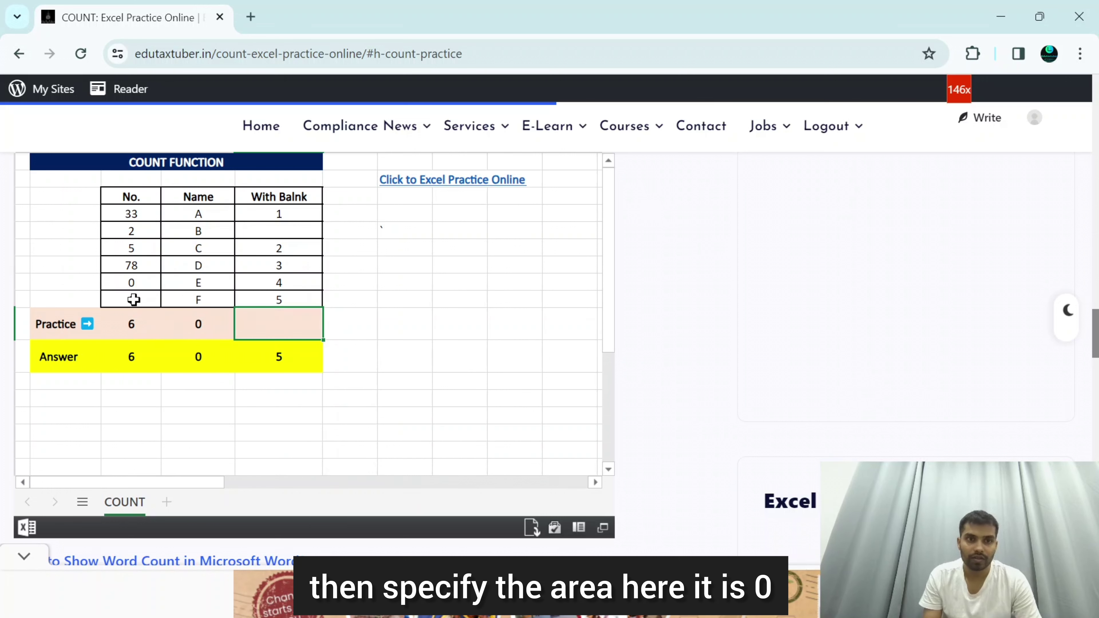
{"action": "key", "text": "Left"}
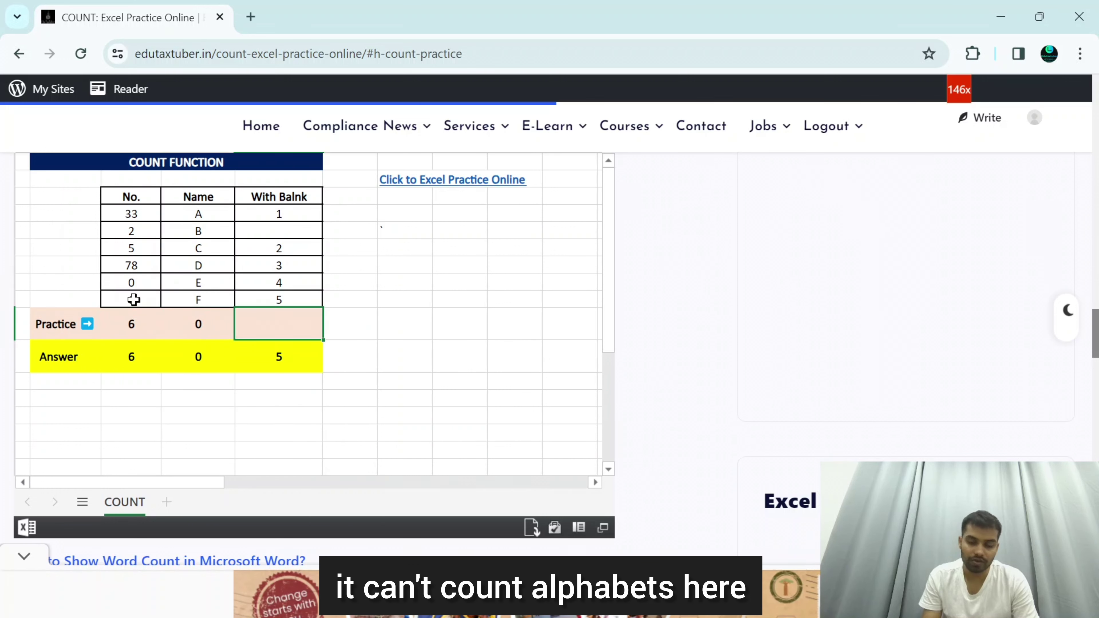
{"action": "type", "text": "=coun"}
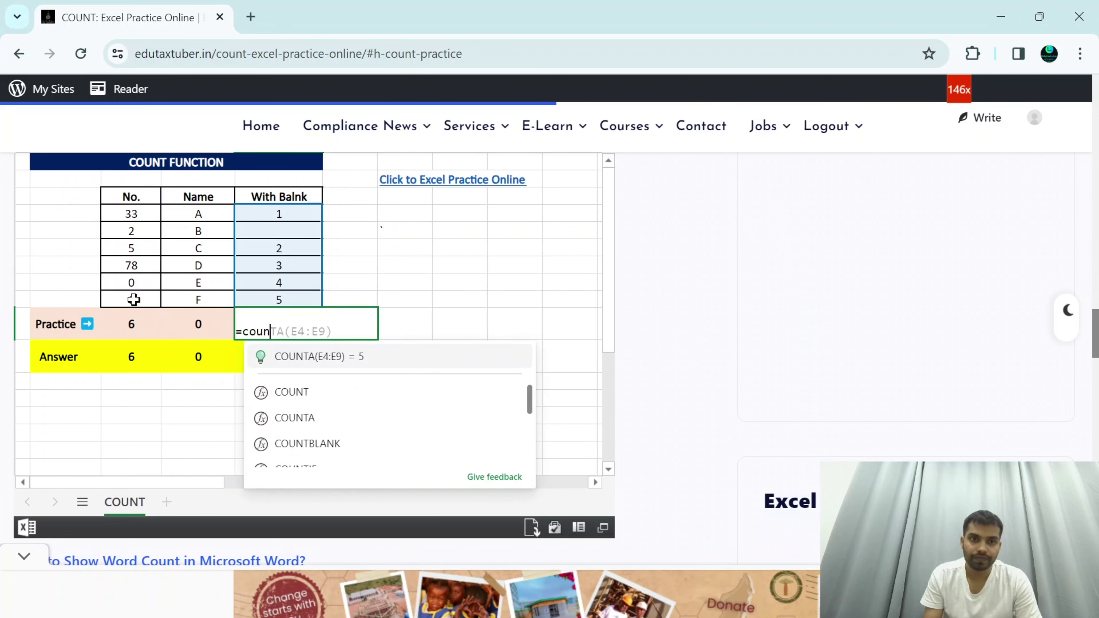
{"action": "type", "text": "t("}
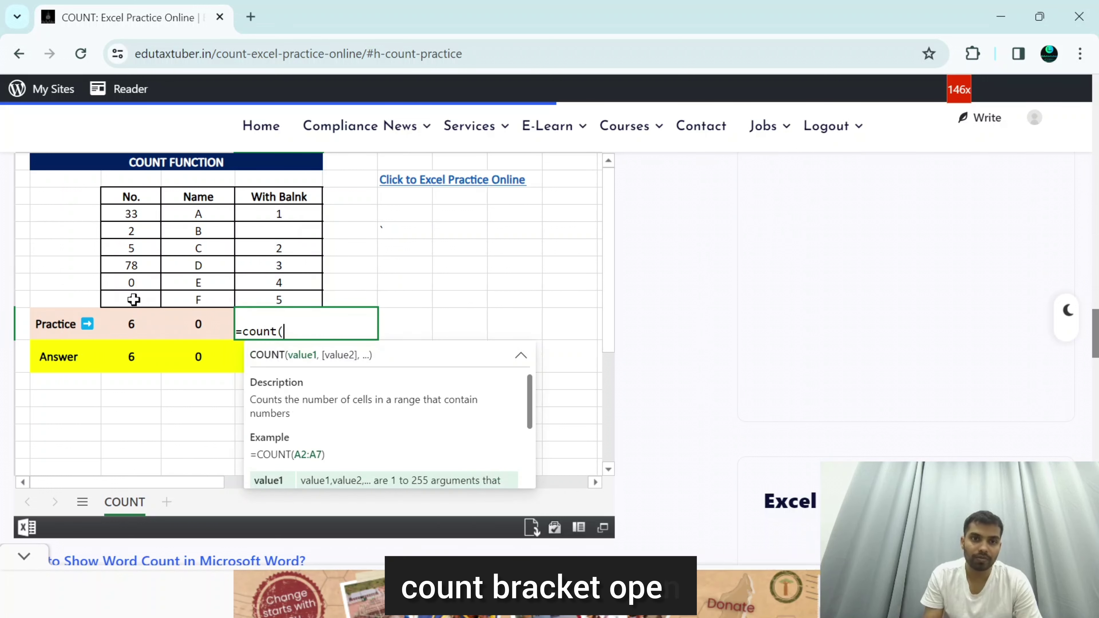
{"action": "key", "text": "Up"}
{"action": "key", "text": "Up"}
{"action": "key", "text": "Down"}
{"action": "key", "text": "ctrl+shift+Up"}
{"action": "key", "text": "ctrl+shift+Up"}
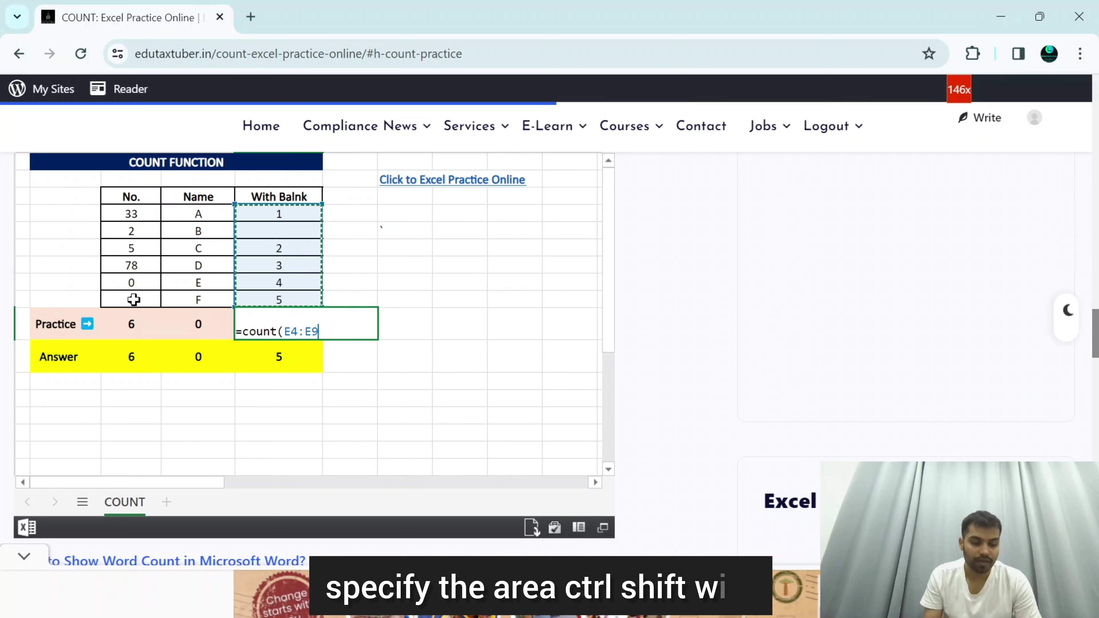
{"action": "type", "text": ")"}
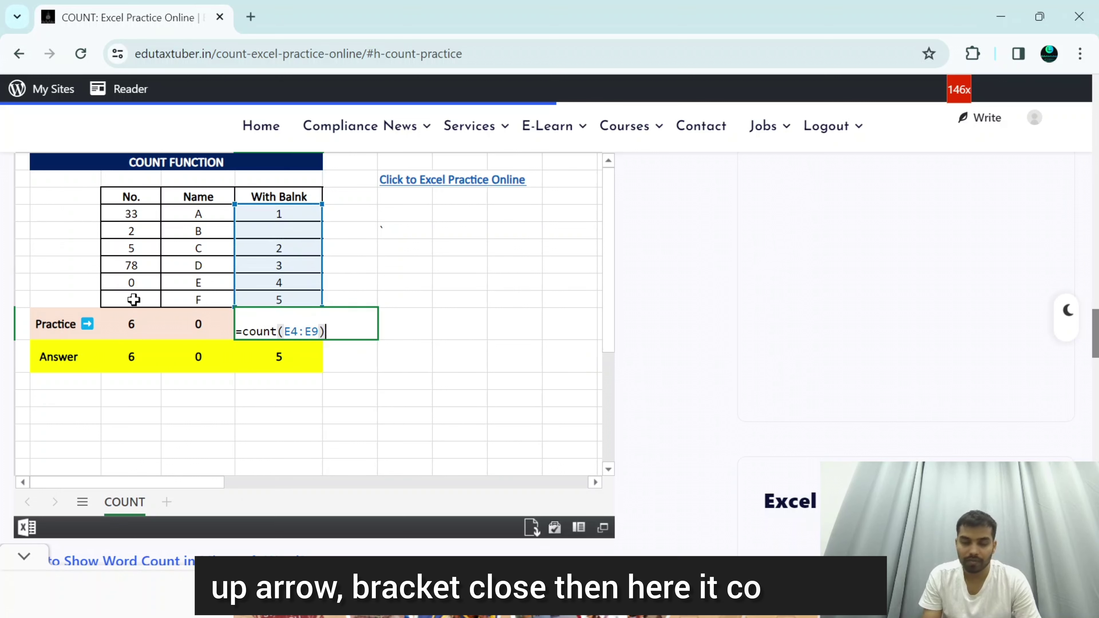
{"action": "key", "text": "Return"}
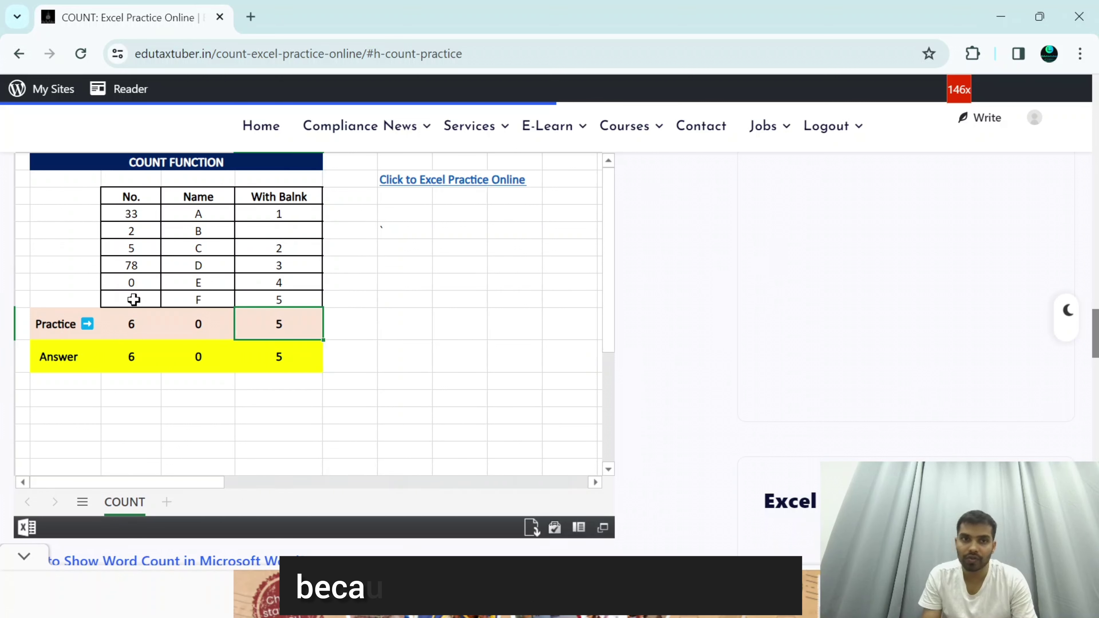
{"action": "key", "text": "Up"}
{"action": "key", "text": "Up"}
{"action": "key", "text": "Up"}
{"action": "key", "text": "Down"}
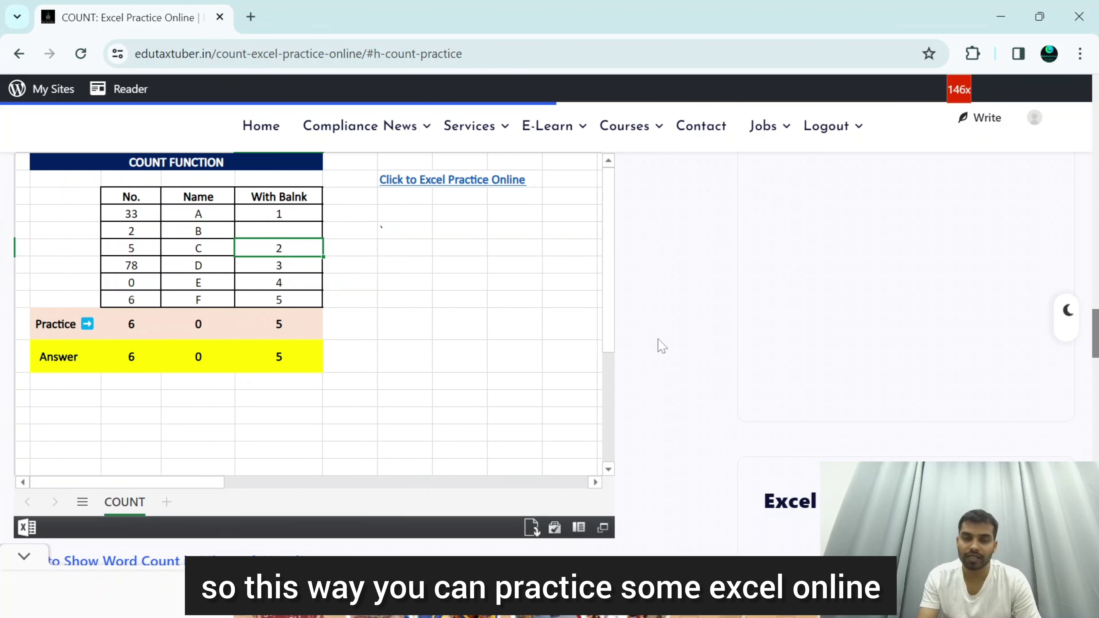
- Scroll back to the top practice sheet and start typing =count( in Practice cell B10
{"action": "scroll", "coordinate": [658, 346], "scroll_direction": "down", "scroll_amount": 6}
{"action": "scroll", "coordinate": [658, 346], "scroll_direction": "up", "scroll_amount": 9}
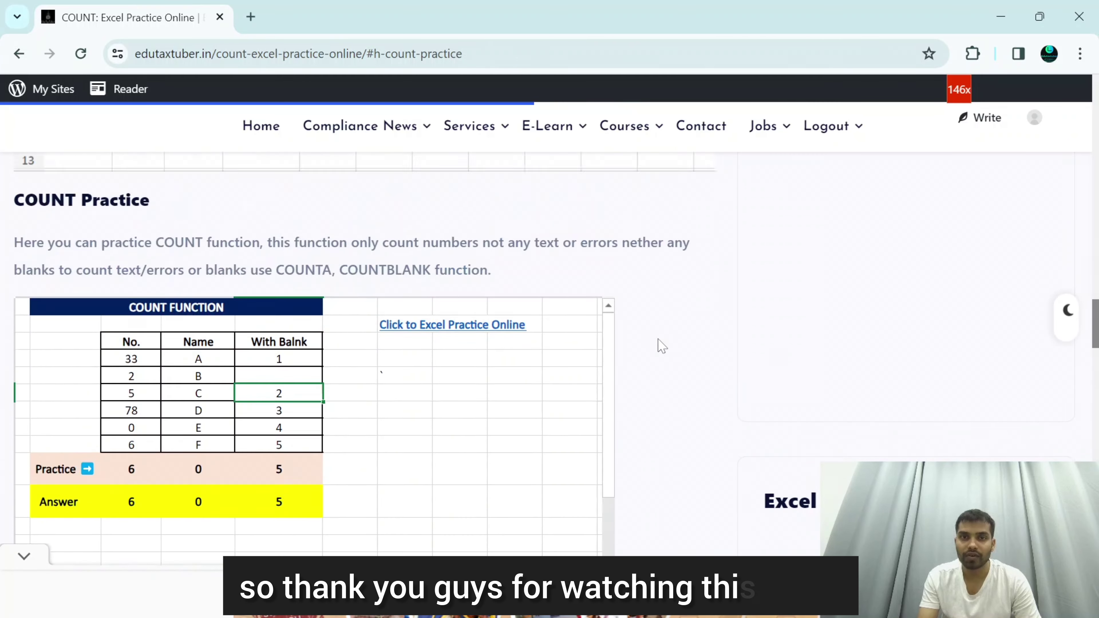
{"action": "scroll", "coordinate": [658, 347], "scroll_direction": "up", "scroll_amount": 8}
{"action": "scroll", "coordinate": [658, 346], "scroll_direction": "up", "scroll_amount": 3}
{"action": "scroll", "coordinate": [662, 346], "scroll_direction": "up", "scroll_amount": 4}
{"action": "scroll", "coordinate": [661, 346], "scroll_direction": "up", "scroll_amount": 8}
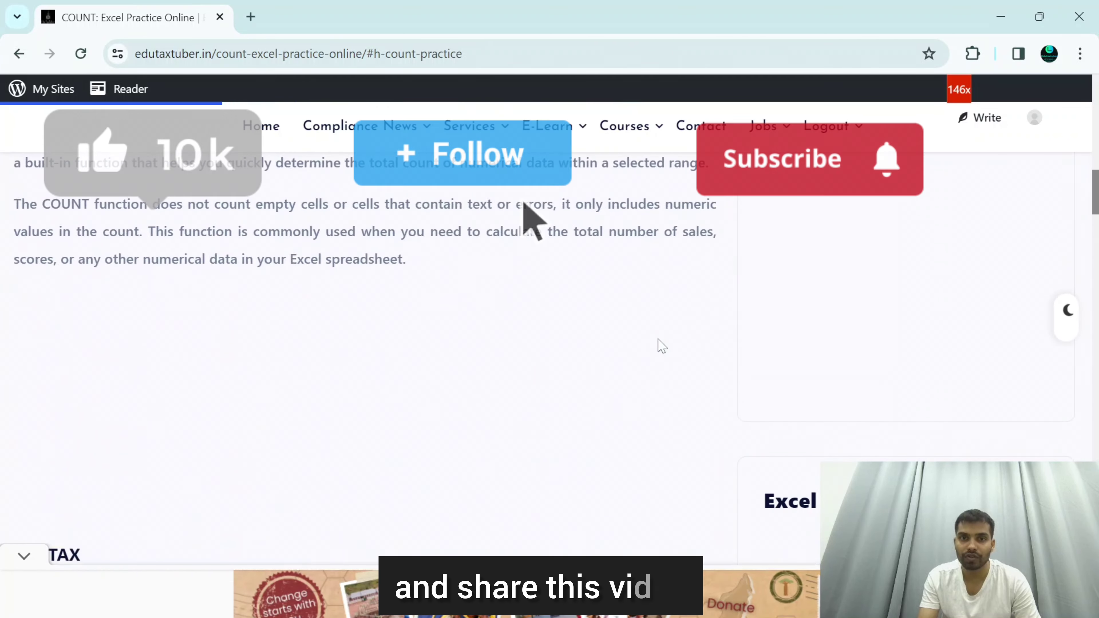
{"action": "scroll", "coordinate": [661, 345], "scroll_direction": "up", "scroll_amount": 6}
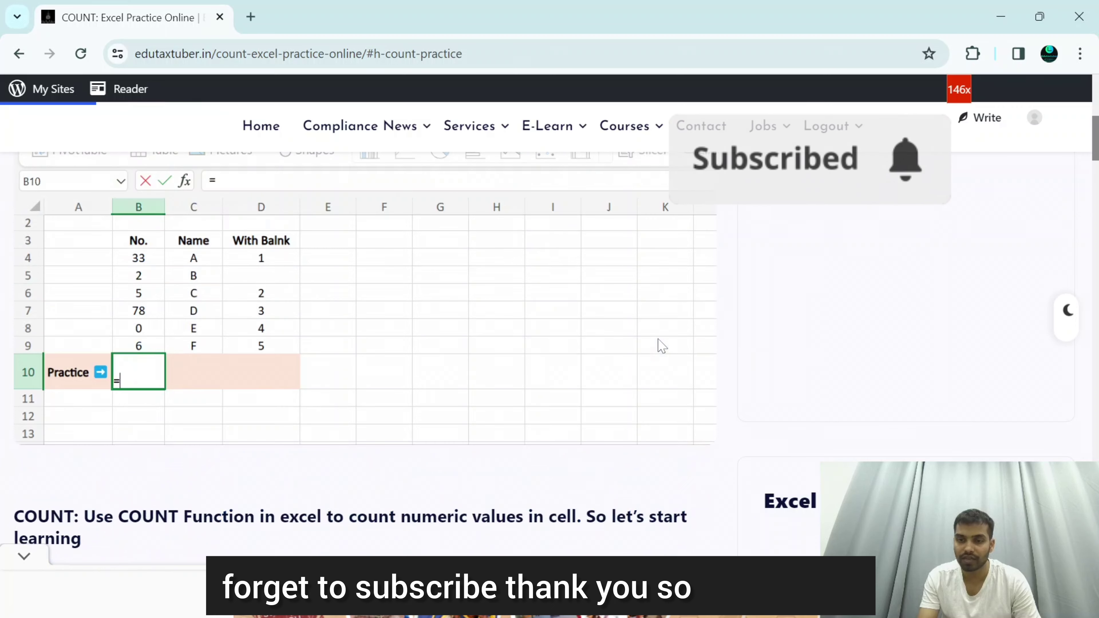
{"action": "type", "text": "count"}
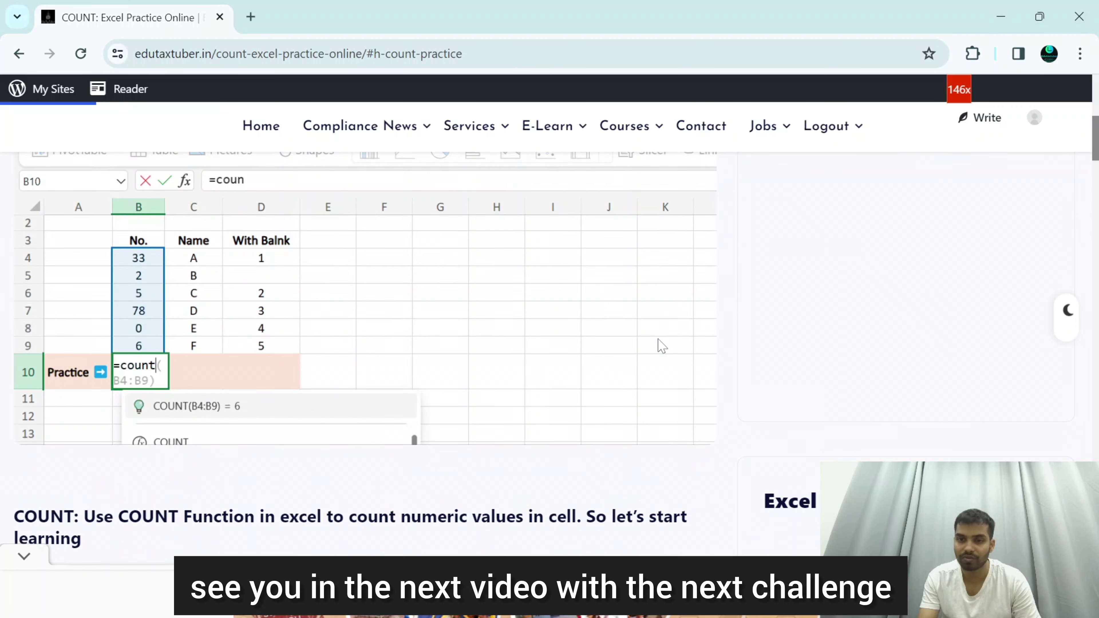